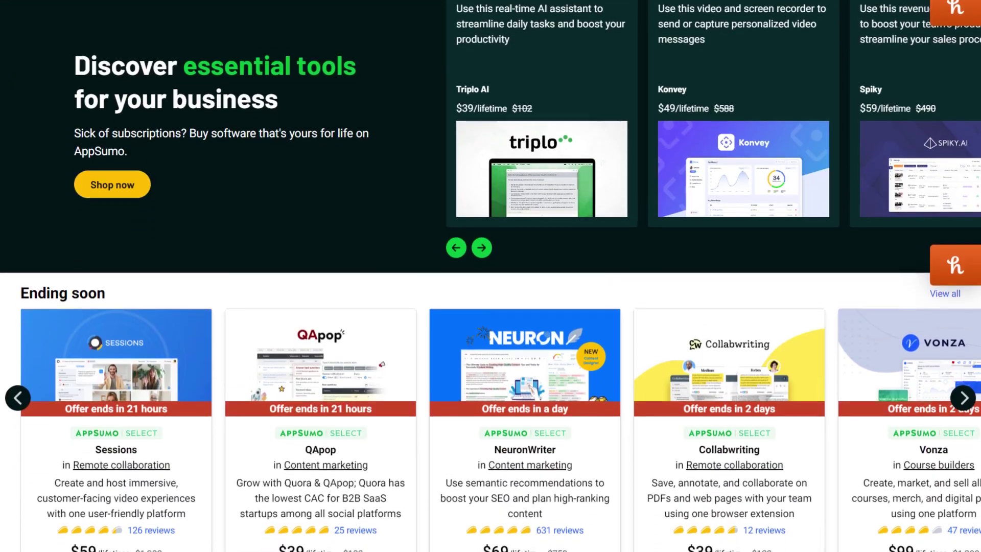
scroll(490, 276, "down", 5)
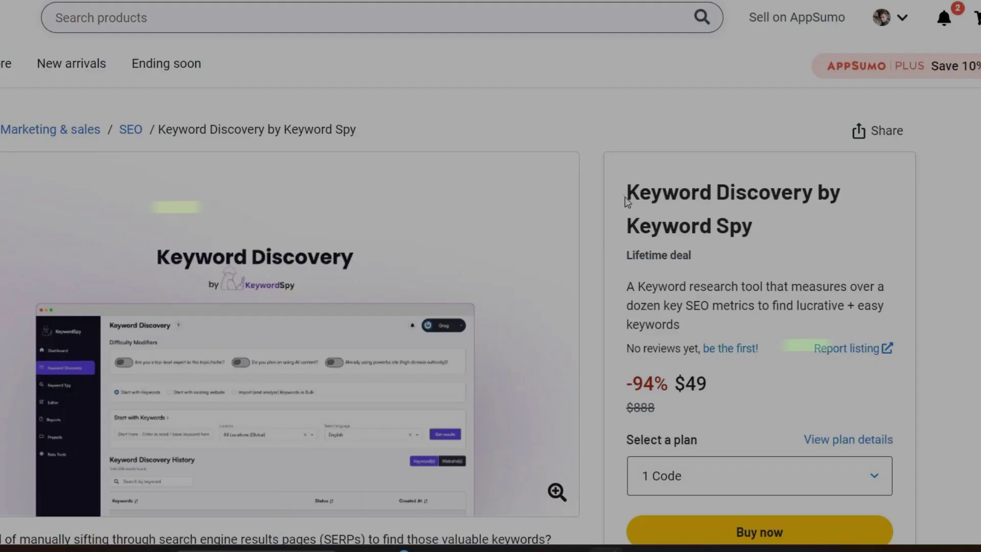
Open the Keyword Discovery by Keyword Spy deal from Recently viewed and highlight its title.
left_click_drag(624, 197, 785, 233)
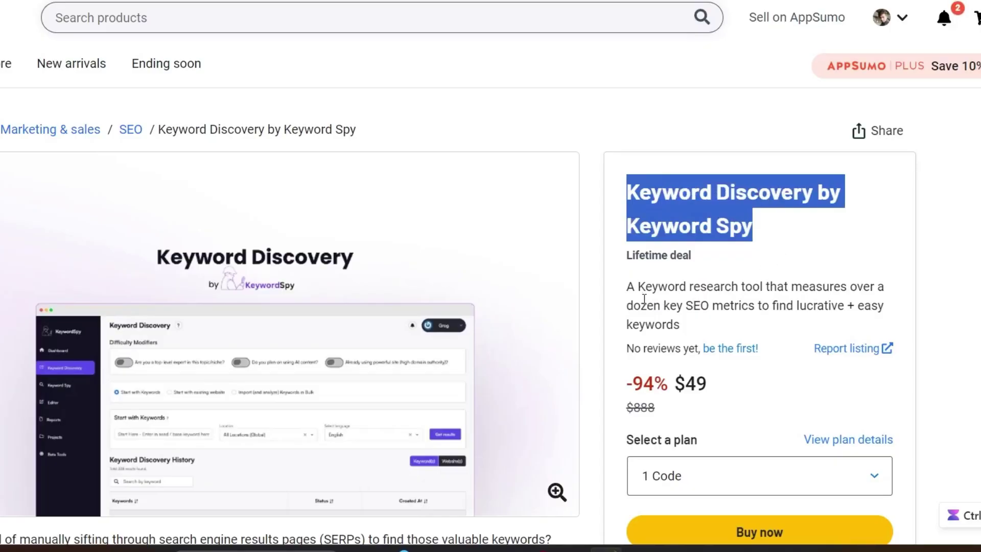
Highlight the description's 'over a dozen key SEO metrics' phrase, then scroll down toward Integrations.
left_click_drag(627, 287, 793, 290)
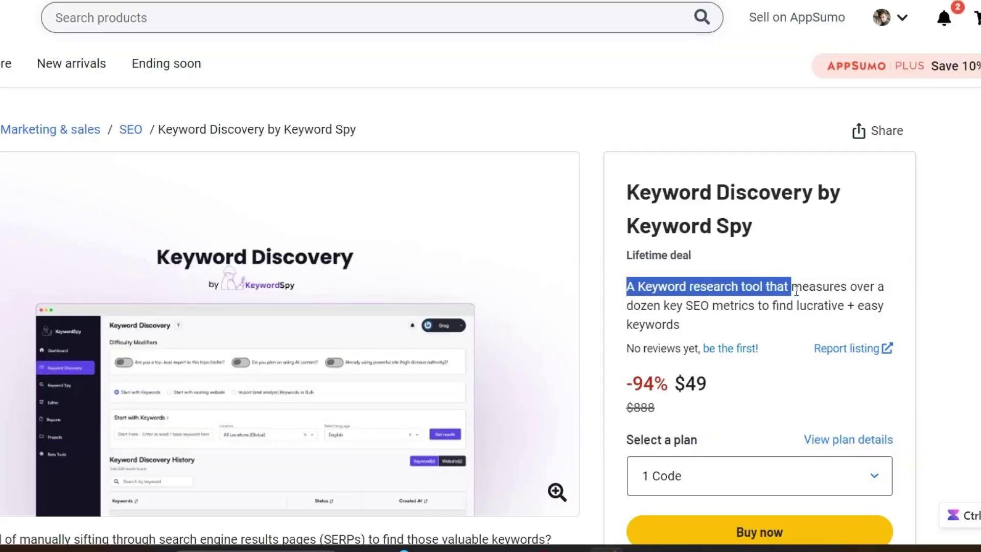
left_click_drag(795, 290, 796, 307)
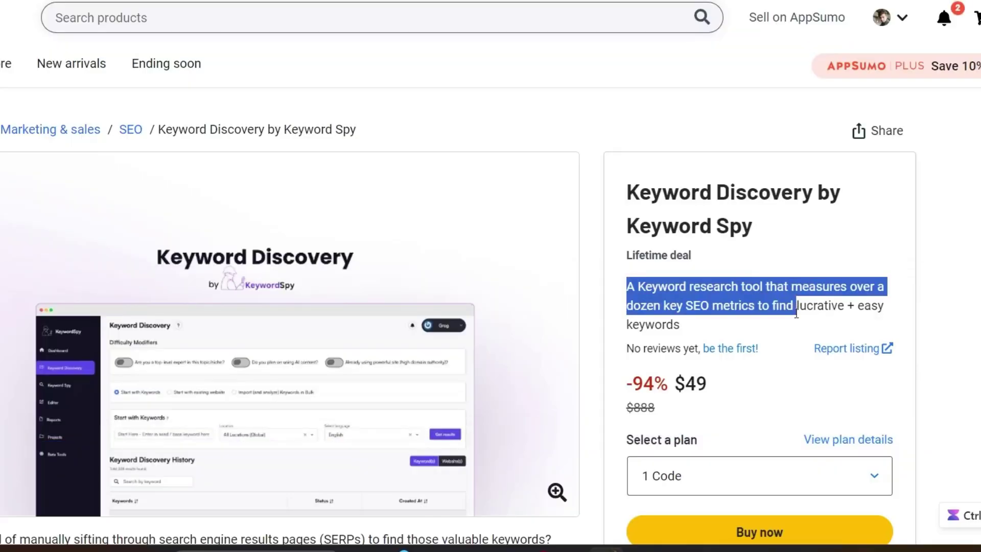
scroll(741, 316, "down", 5)
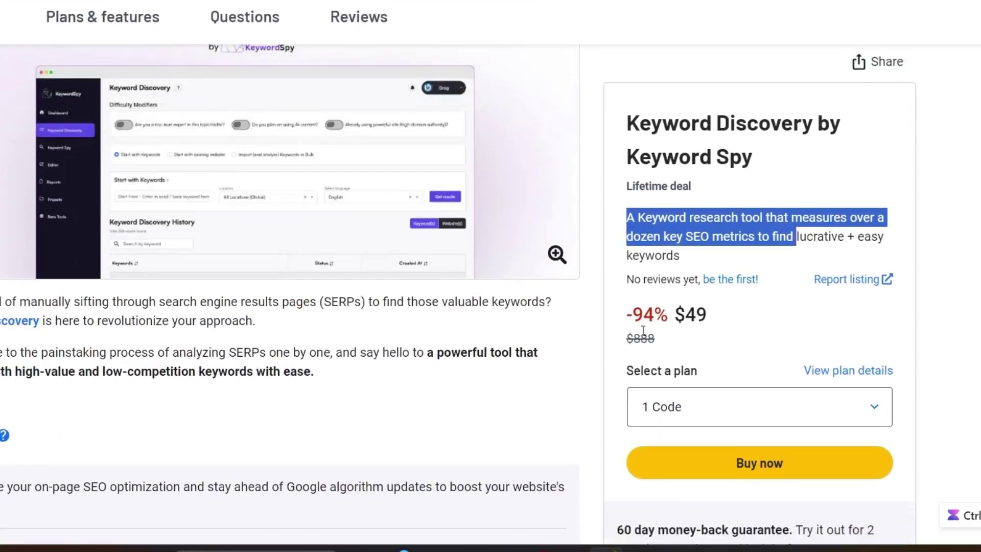
scroll(295, 357, "down", 5)
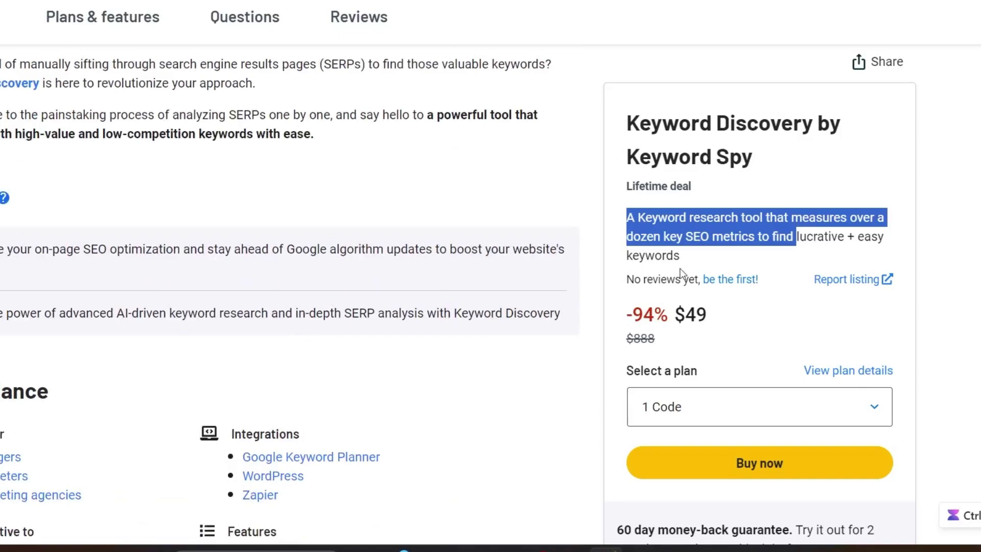
scroll(694, 270, "up", 3)
scroll(310, 320, "down", 2)
scroll(308, 315, "down", 1)
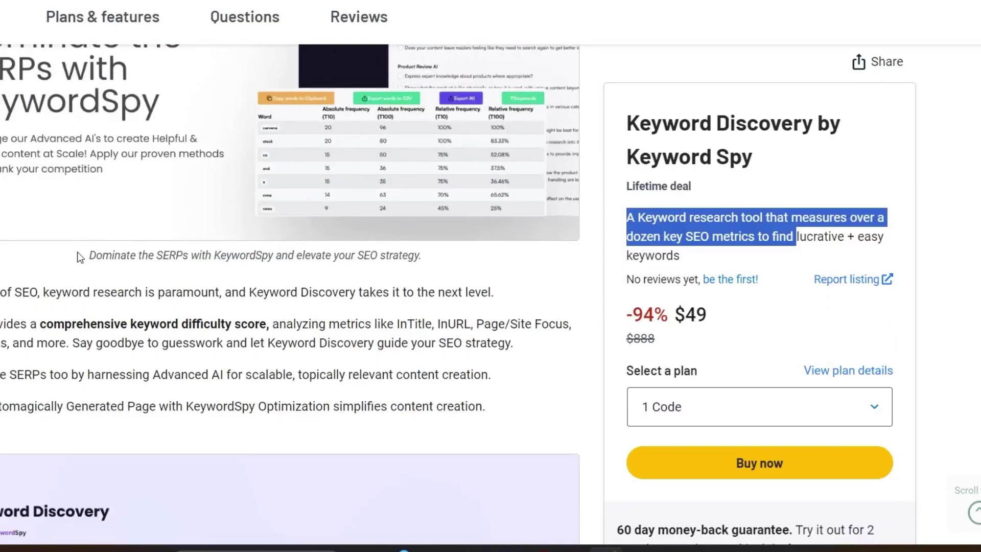
scroll(749, 254, "up", 5)
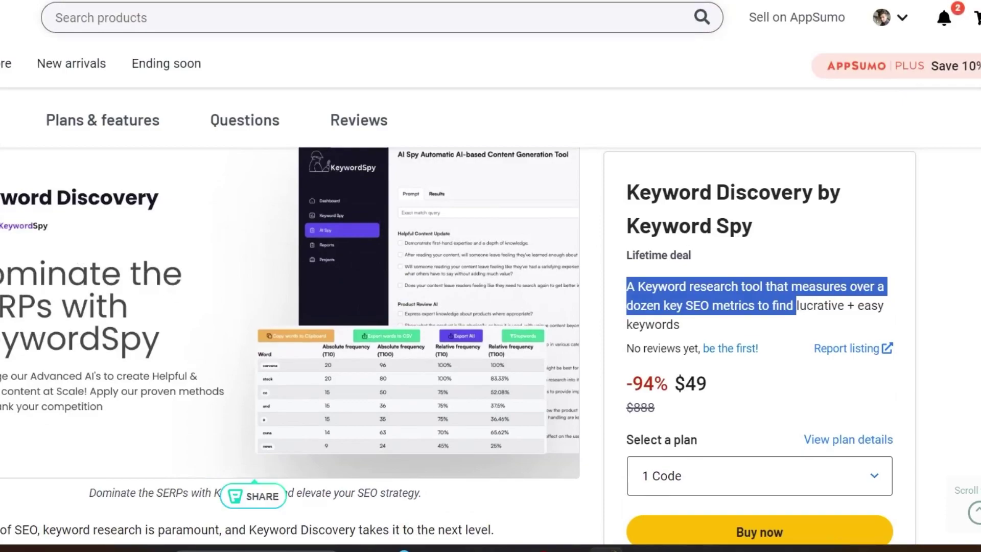
Scroll past the YouTube embed and KeywordSpy screenshot, then highlight the phrase about SERPs.
scroll(211, 289, "up", 3)
scroll(115, 219, "up", 5)
scroll(115, 219, "down", 15)
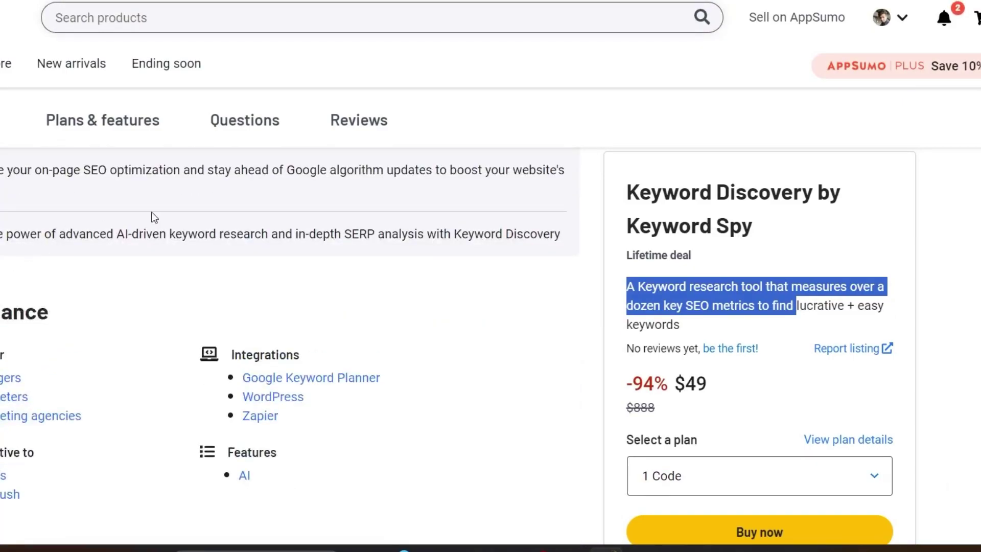
scroll(136, 274, "down", 12)
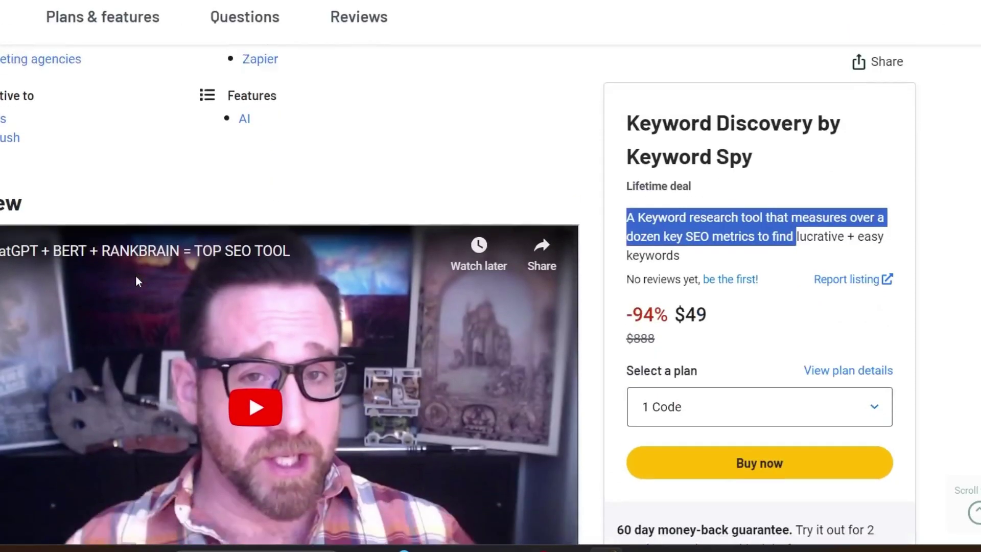
scroll(138, 281, "down", 2)
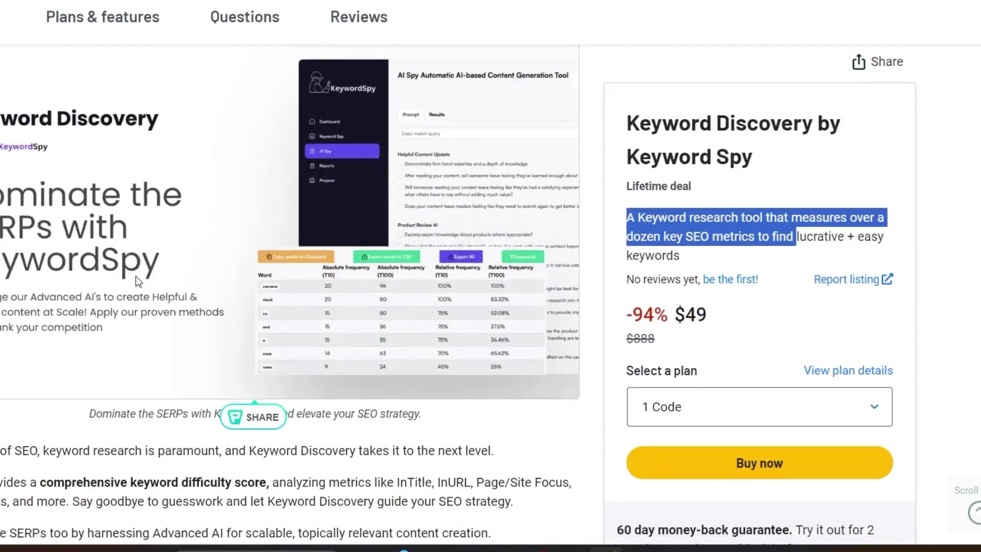
scroll(138, 280, "down", 3)
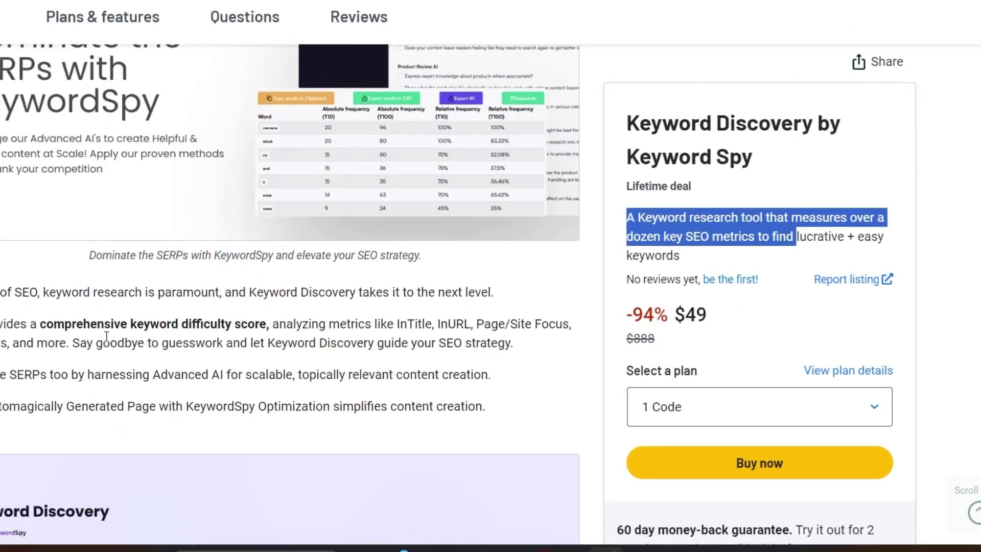
left_click_drag(3, 375, 62, 375)
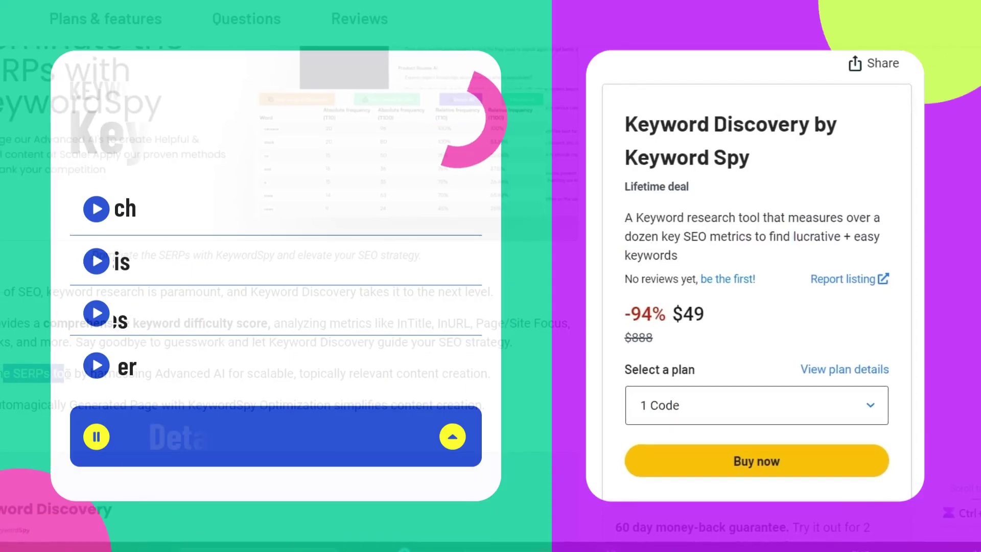
Scroll past the algorithm-updates and generative AI sections to Manage Your Pages Into Projects.
scroll(102, 343, "down", 10)
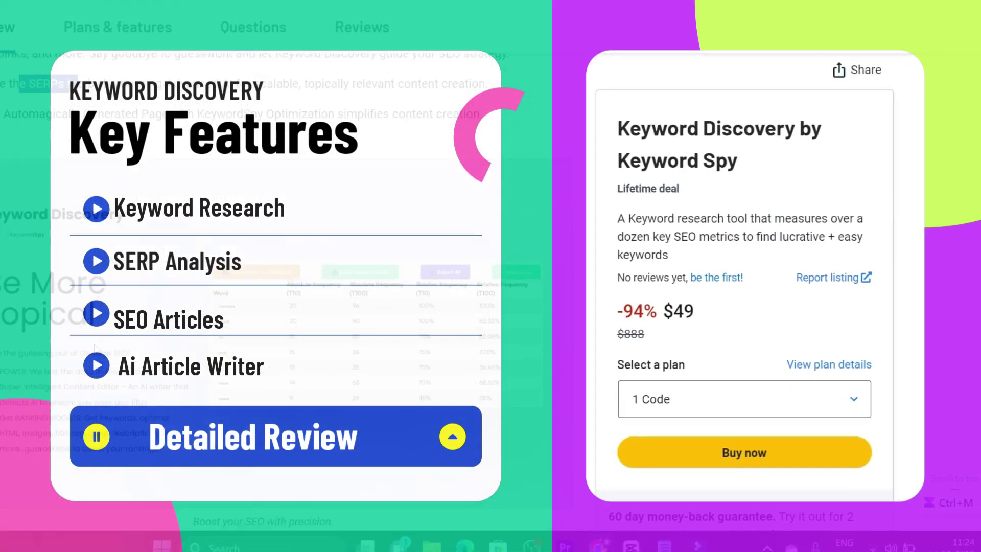
scroll(102, 343, "down", 5)
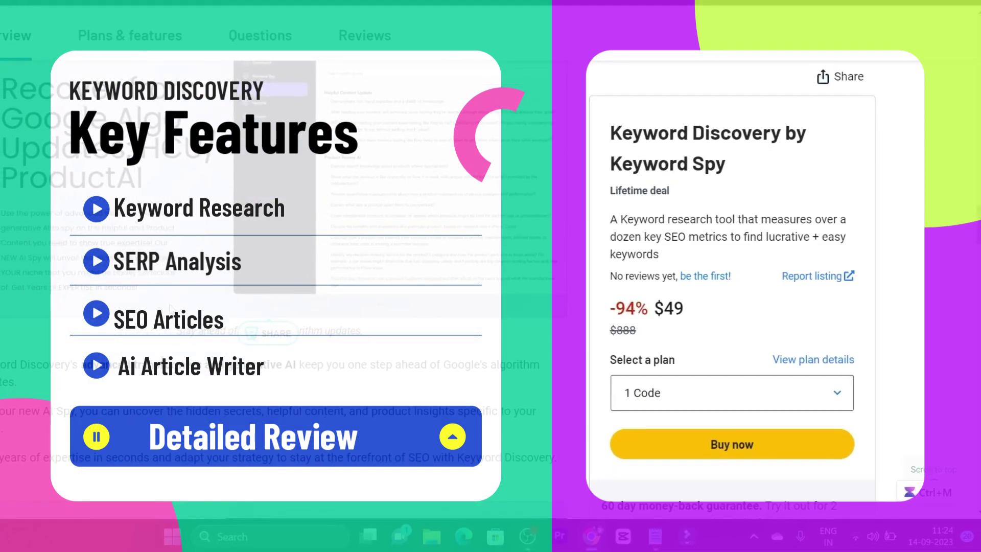
scroll(179, 302, "down", 5)
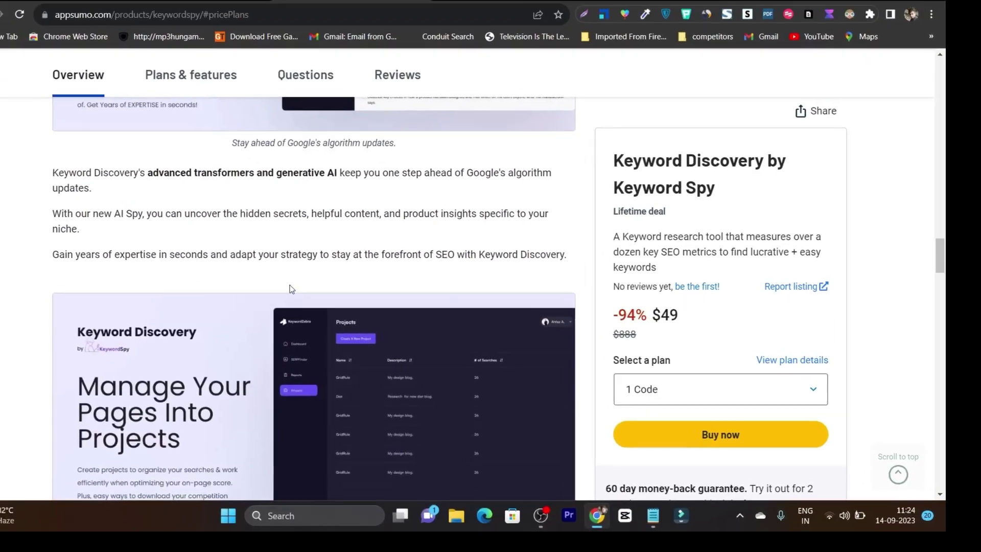
Scroll down to the Plans & features section and glance at the KeywordSpy dashboard tab.
scroll(325, 305, "down", 6)
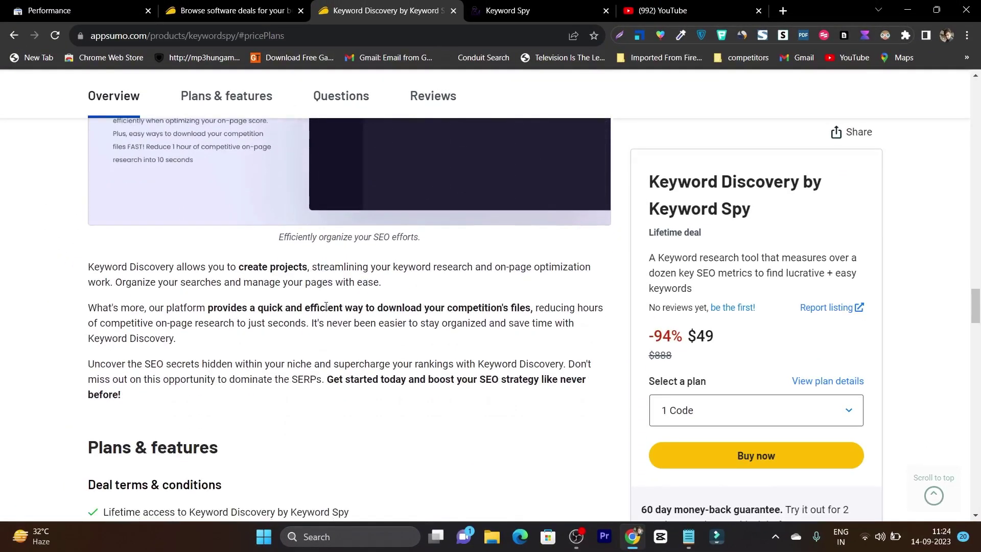
scroll(327, 309, "down", 3)
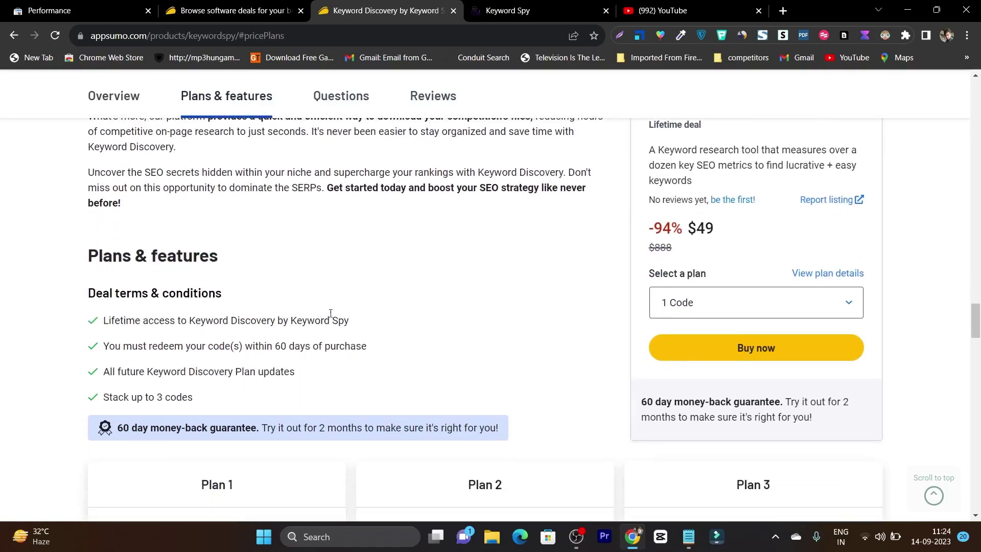
scroll(360, 313, "down", 3)
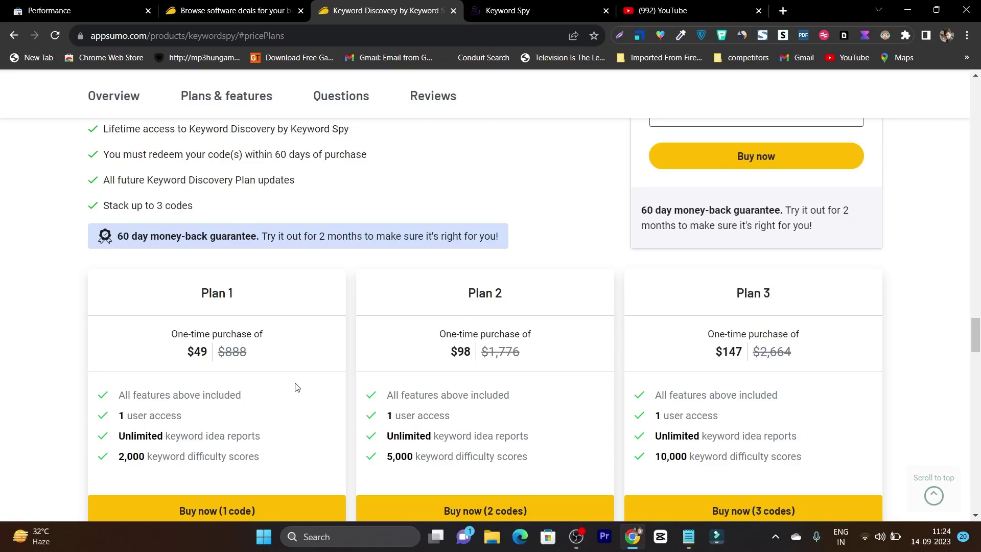
left_click(521, 4)
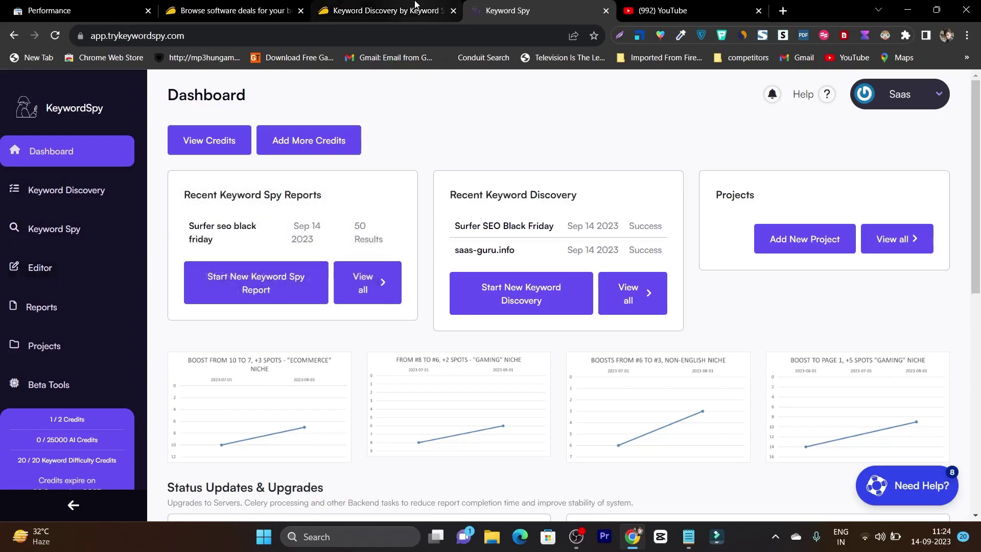
Back on the deal's pricing plans, highlight Plan 1's unlimited keyword idea reports.
left_click(396, 10)
scroll(303, 423, "down", 1)
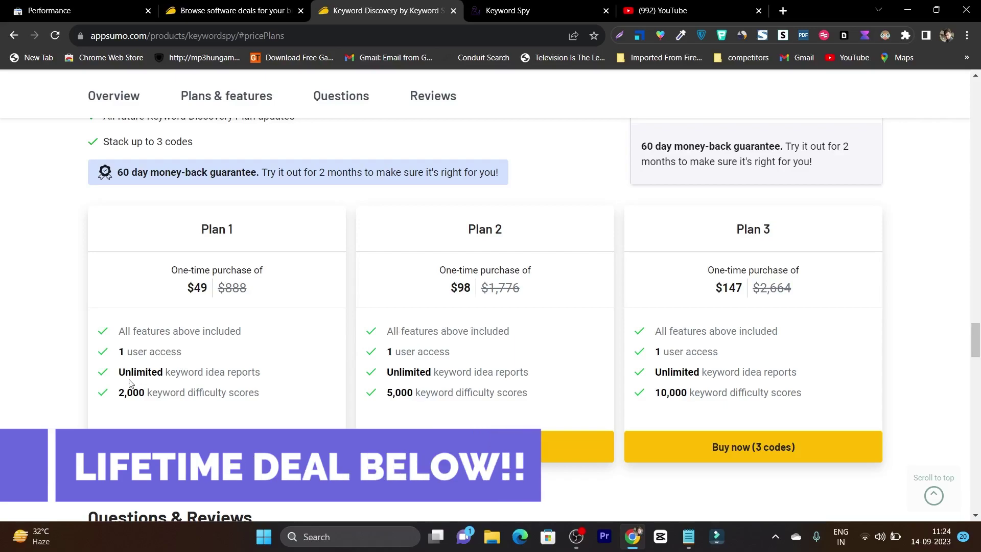
left_click_drag(131, 378, 274, 387)
left_click(275, 386)
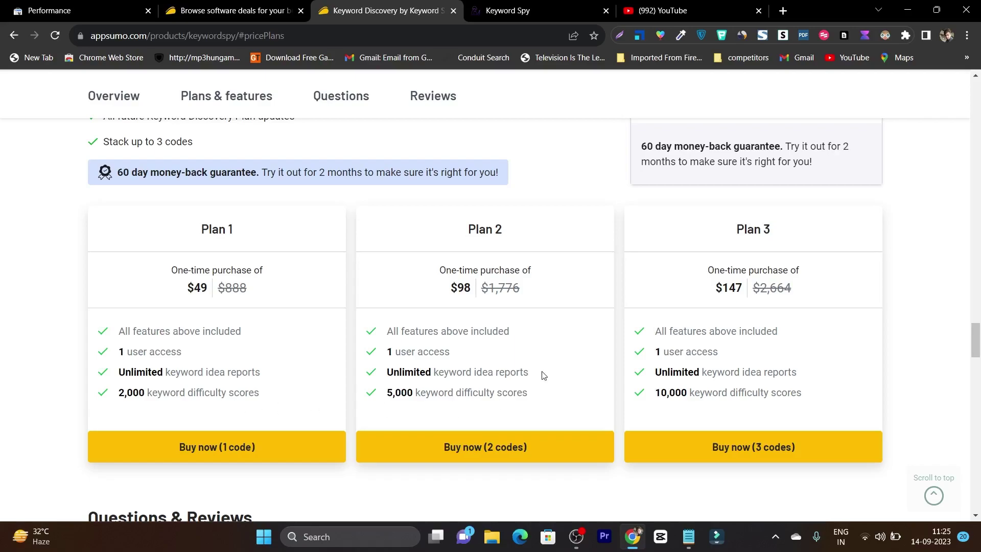
Highlight the 60-day money-back guarantee text, then scroll back up the page.
scroll(767, 302, "up", 3)
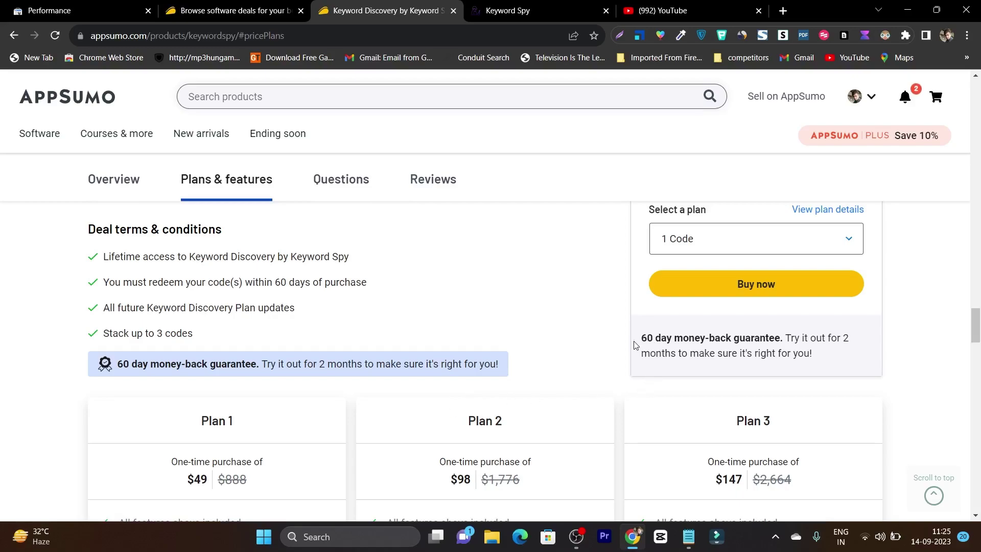
left_click_drag(640, 338, 784, 336)
scroll(783, 331, "down", 3)
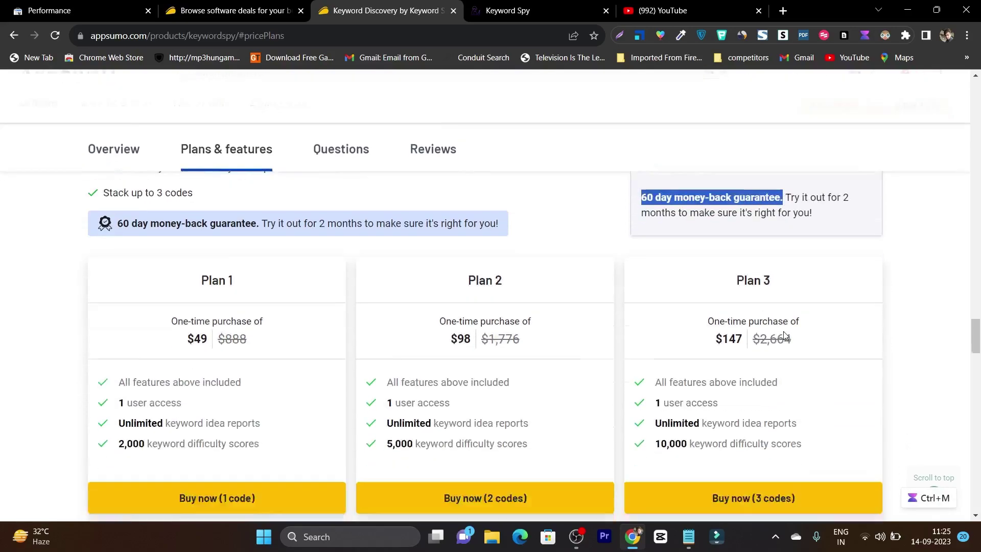
scroll(596, 345, "up", 7)
scroll(605, 342, "up", 20)
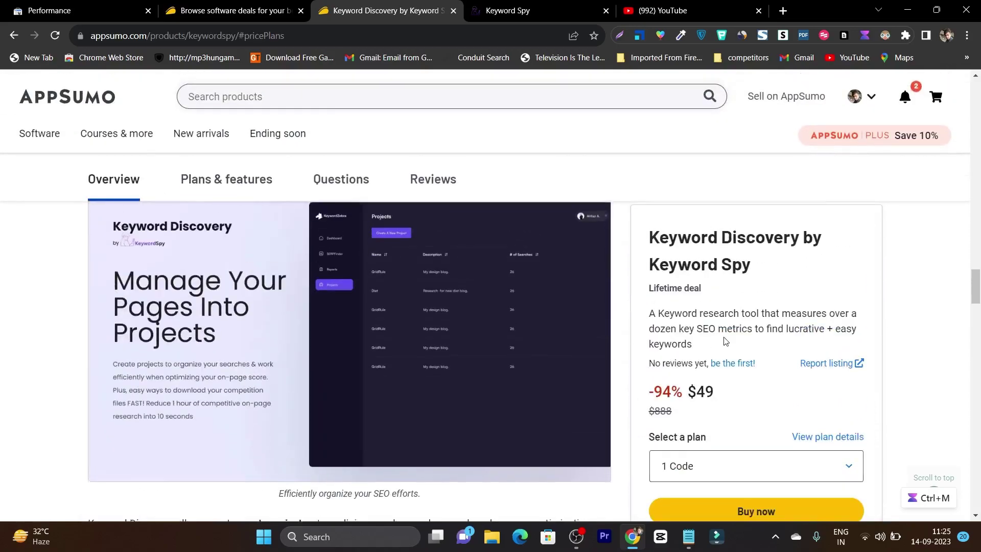
scroll(635, 346, "up", 15)
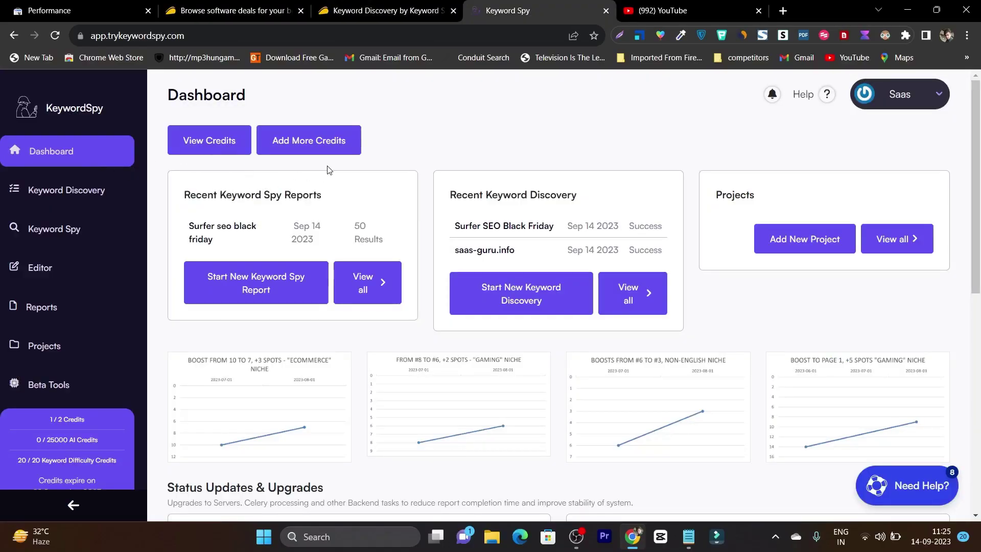
Go from the dashboard sidebar to Keyword Discovery, with its difficulty modifiers and keyword form.
scroll(328, 169, "down", 3)
scroll(324, 232, "up", 3)
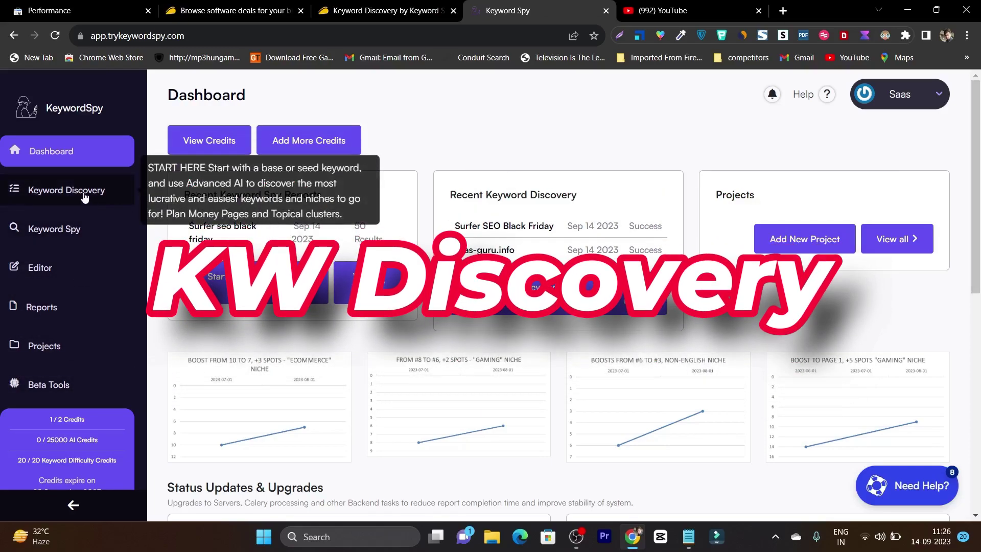
left_click(84, 193)
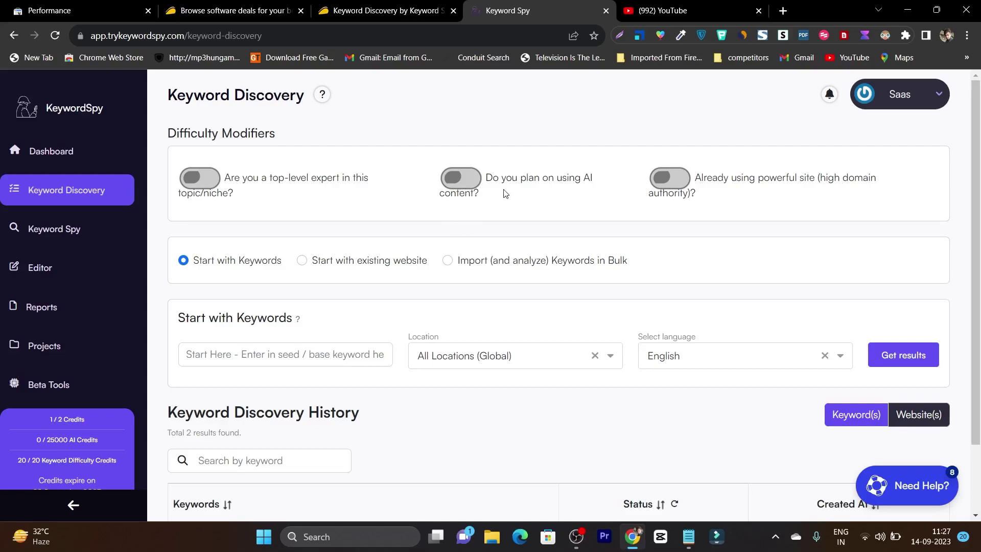
Turn on 'Do you plan on using AI content?' and keep location at All Locations (Global).
left_click(473, 185)
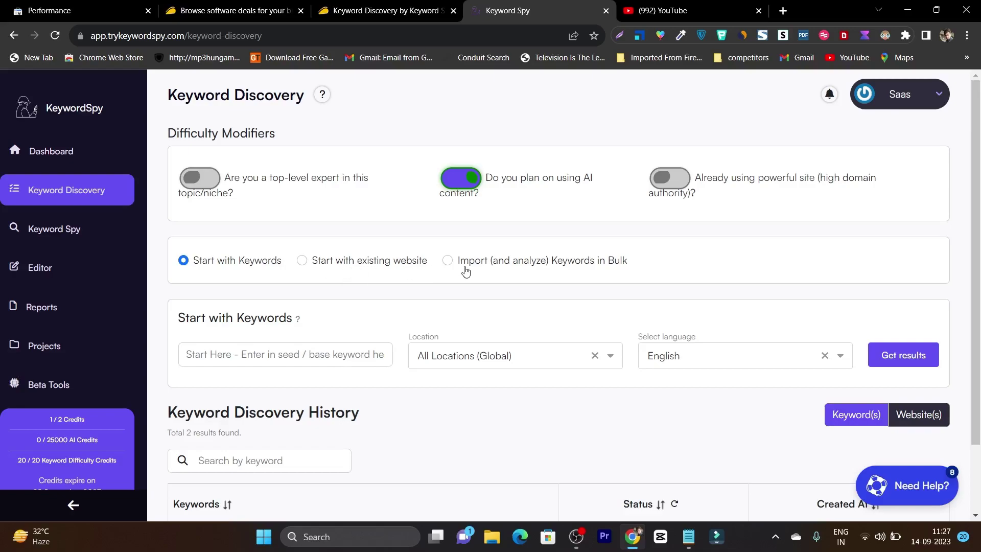
scroll(348, 277, "down", 2)
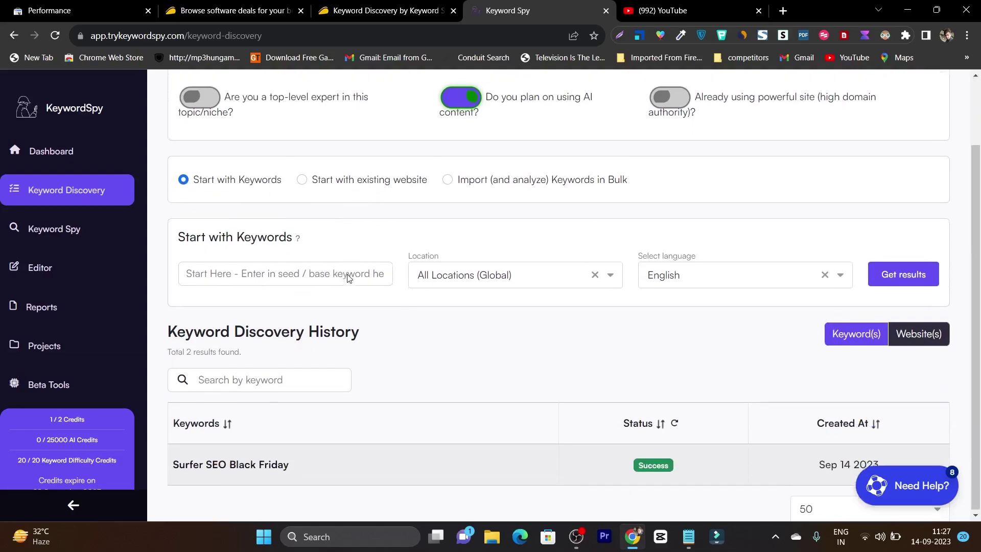
left_click(238, 276)
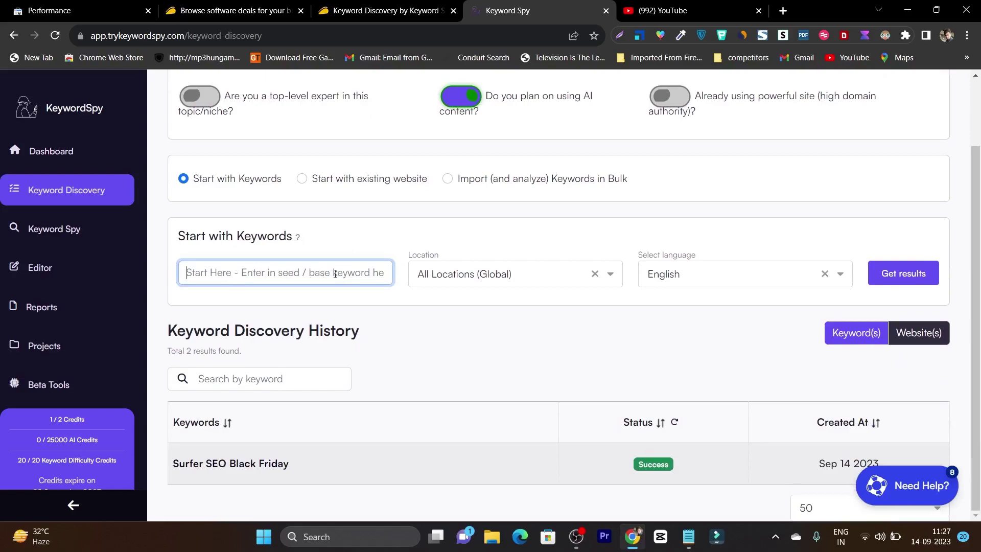
left_click(477, 276)
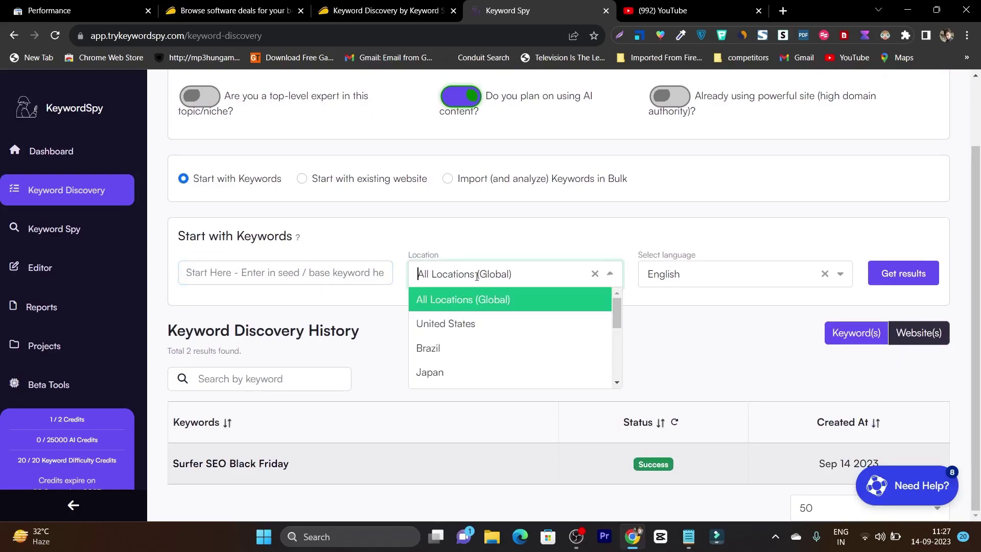
left_click(638, 294)
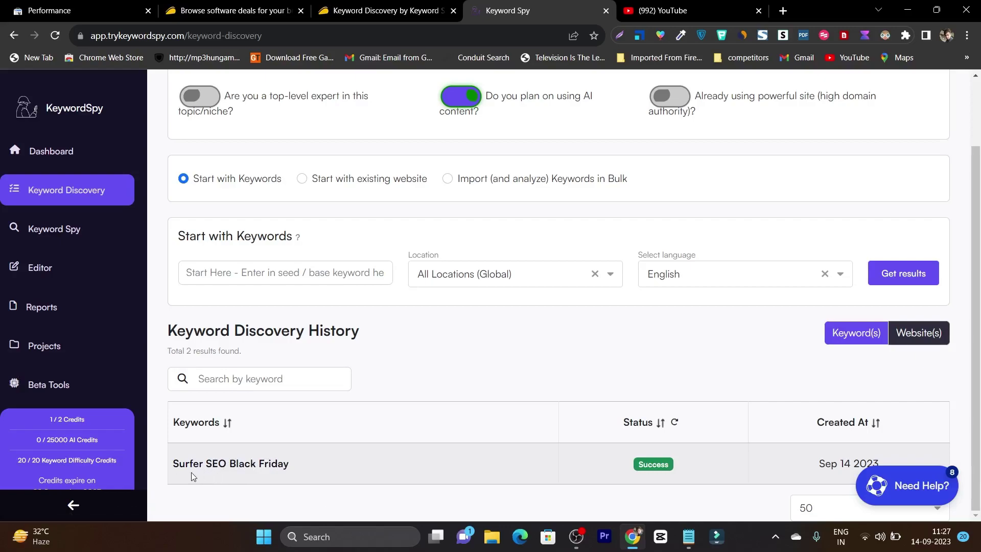
Open the Surfer SEO Black Friday history entry and scroll through its six keyword ideas.
left_click(278, 469)
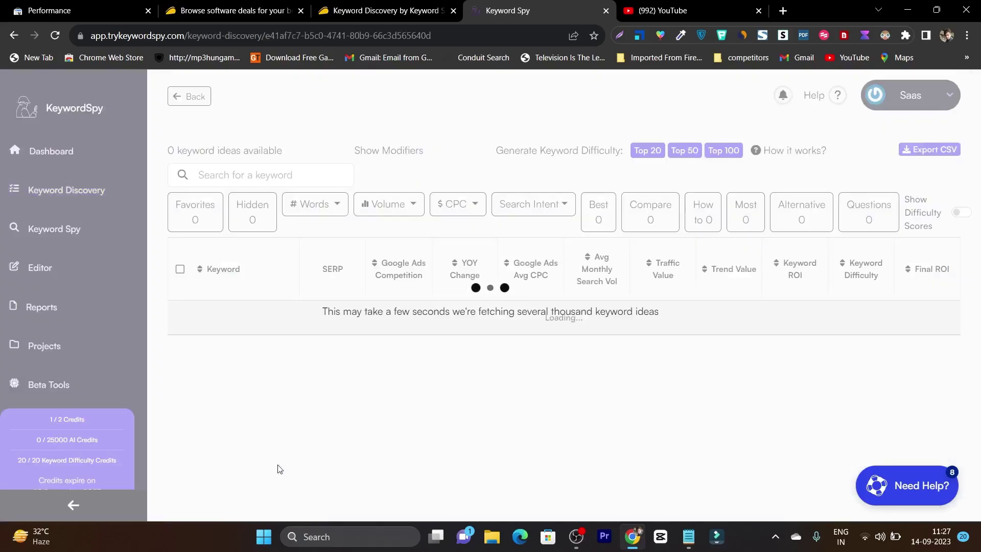
scroll(409, 366, "down", 3)
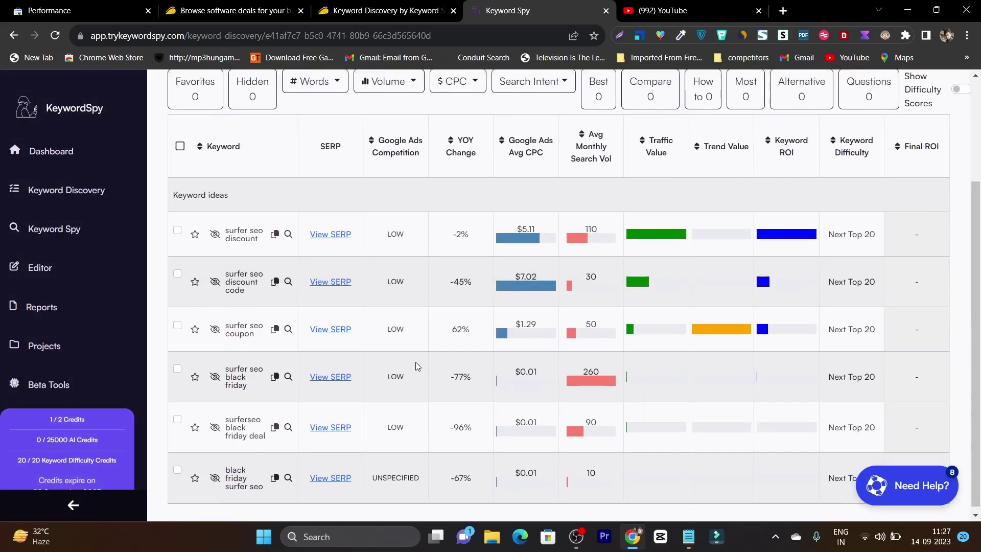
scroll(407, 298, "up", 3)
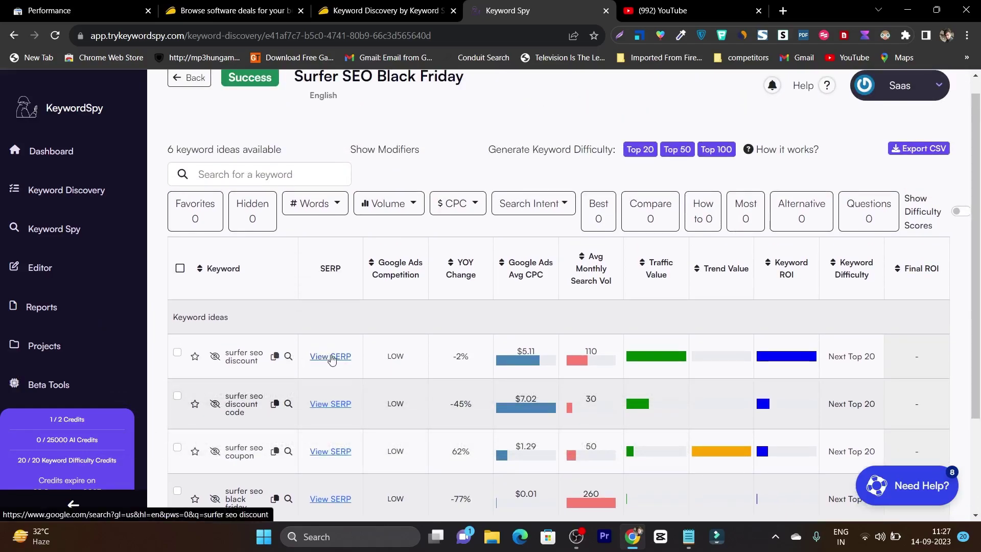
Check Google's live results for 'surfer seo discount', then return to the KeywordSpy report.
left_click(330, 356)
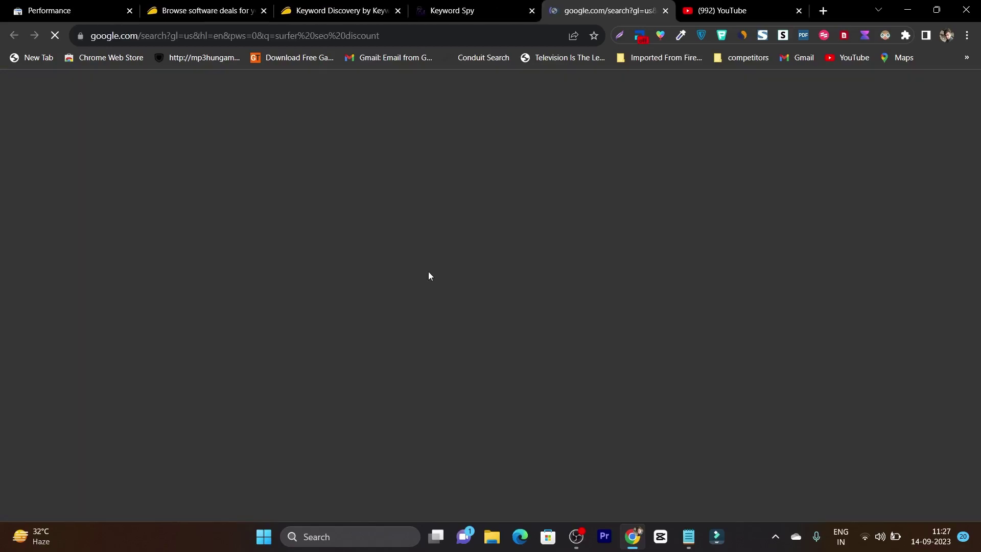
scroll(356, 335, "down", 3)
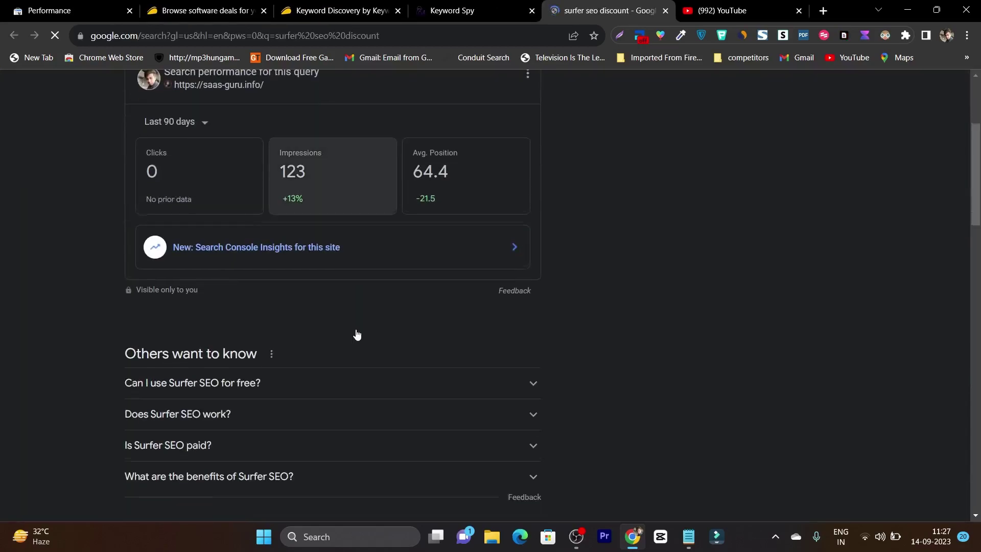
scroll(357, 332, "down", 15)
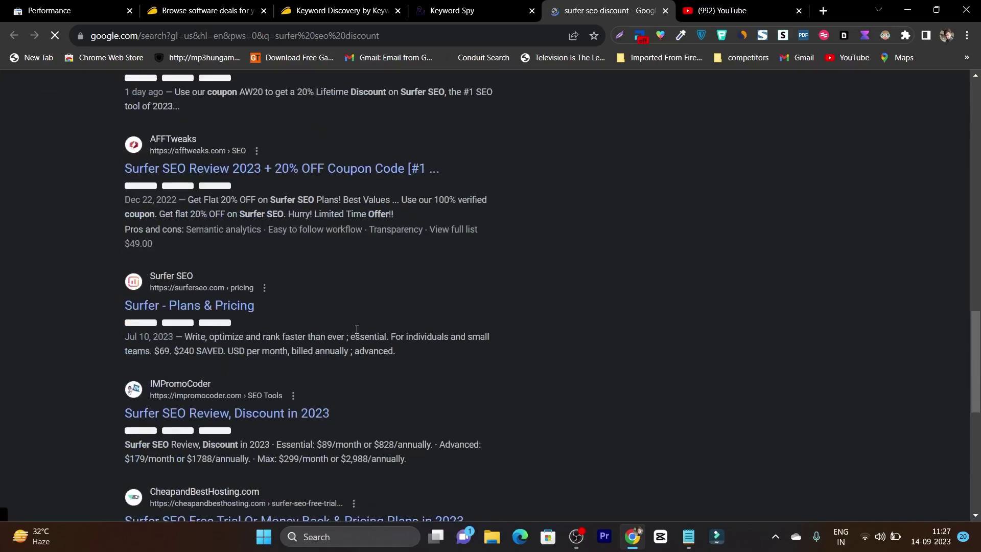
left_click(454, 11)
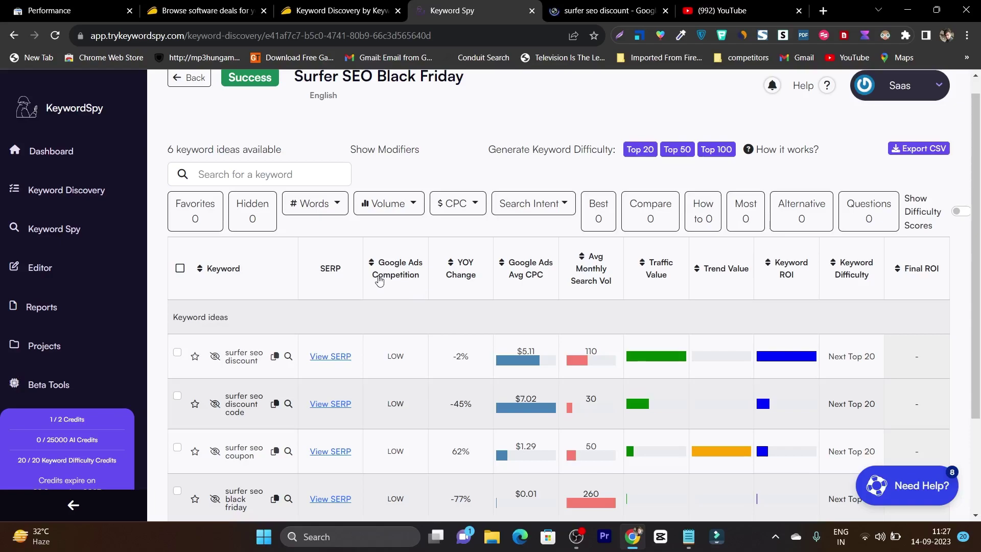
Read the Trend Value and Keyword ROI tooltips and scroll through all six keyword rows.
scroll(406, 357, "down", 1)
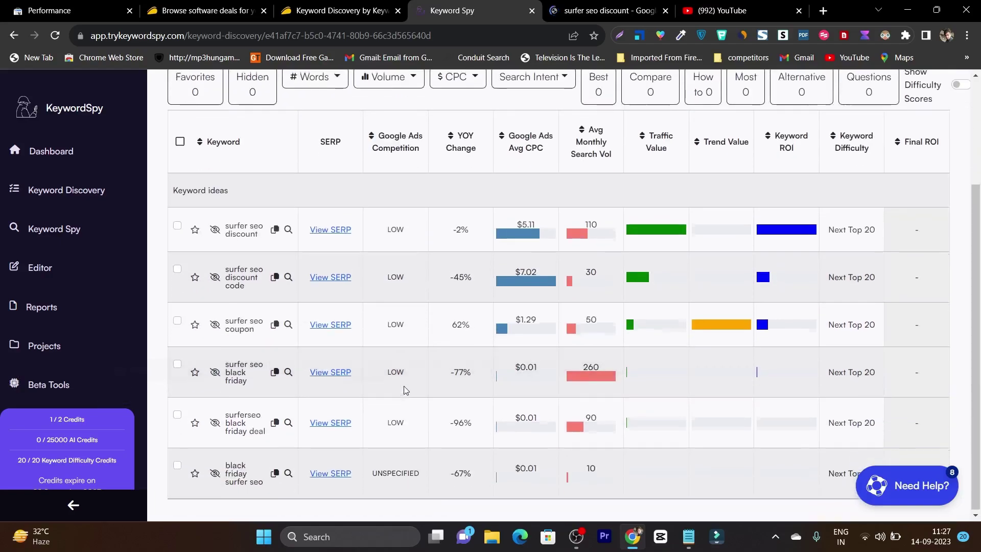
scroll(407, 392, "up", 2)
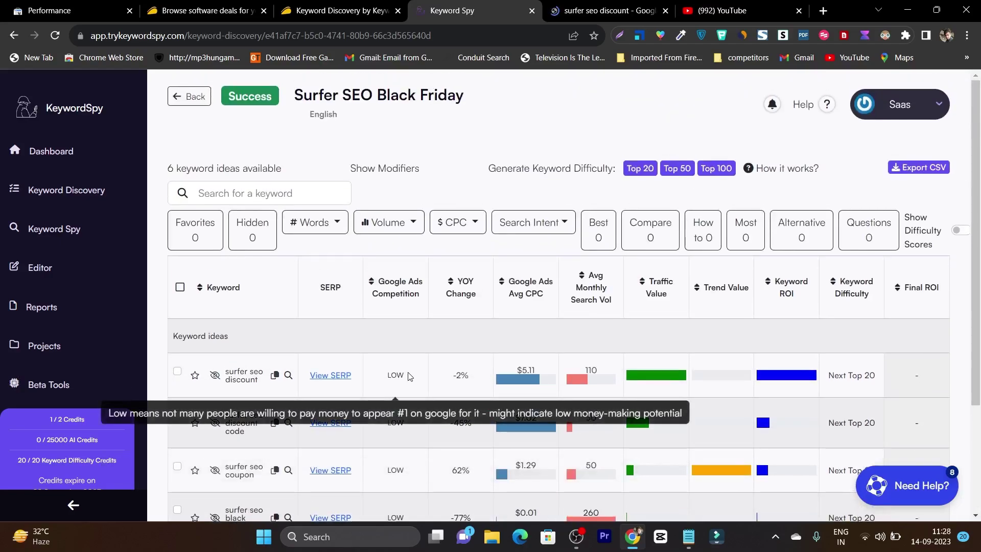
scroll(409, 380, "down", 2)
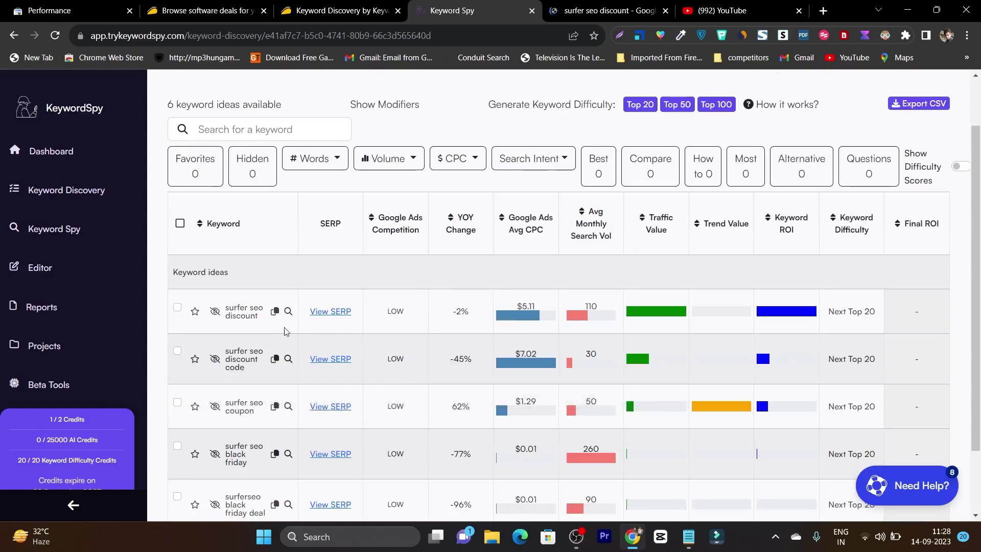
mouse_move(413, 330)
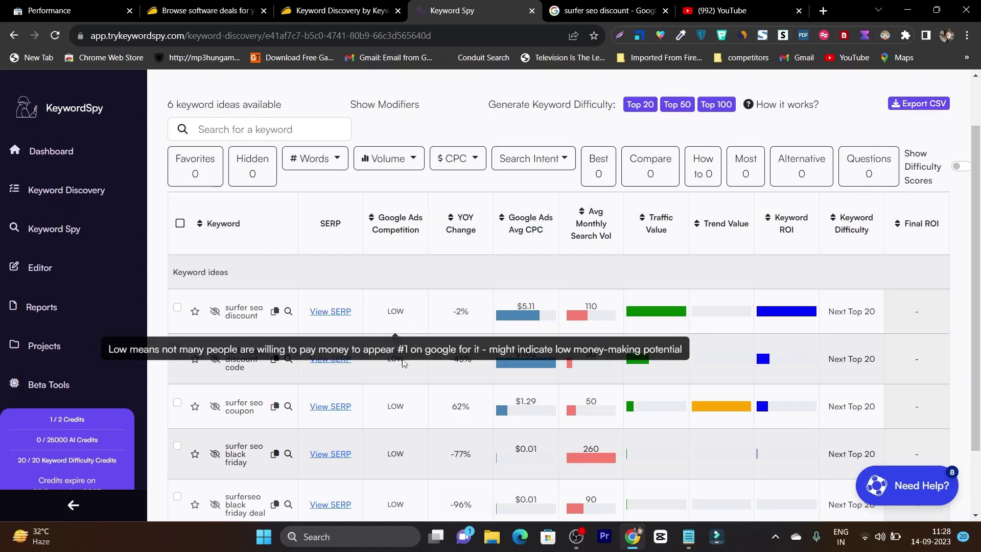
scroll(406, 365, "down", 2)
scroll(423, 398, "up", 3)
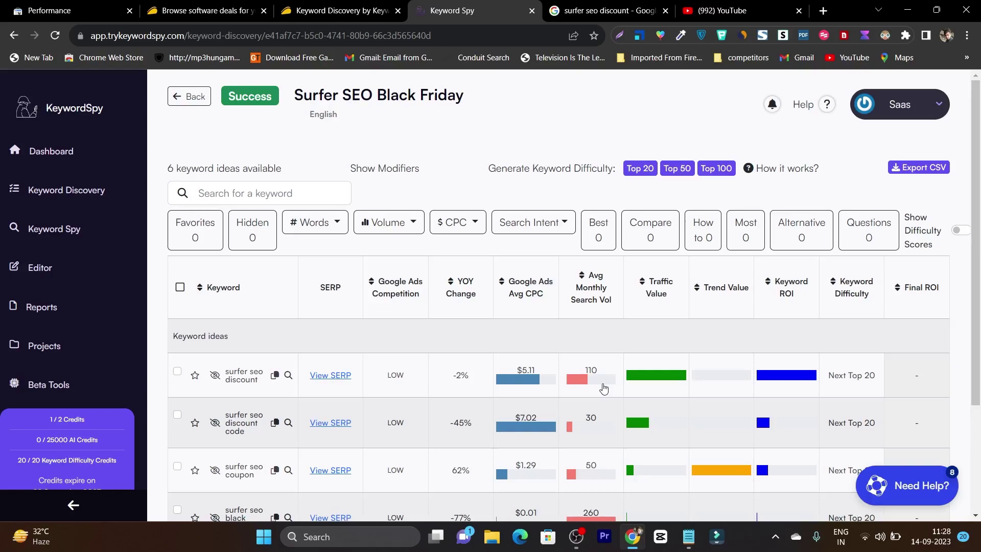
scroll(604, 389, "down", 1)
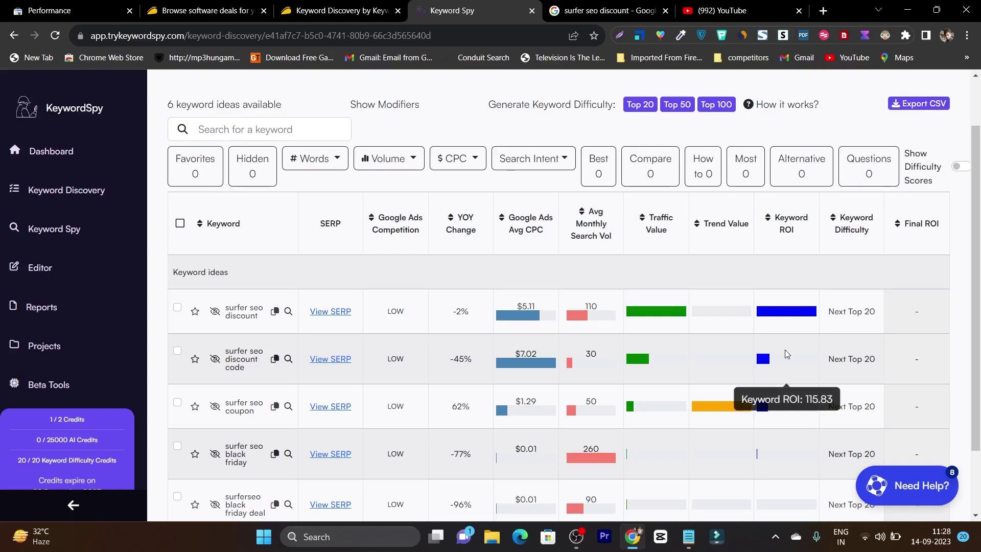
mouse_move(723, 346)
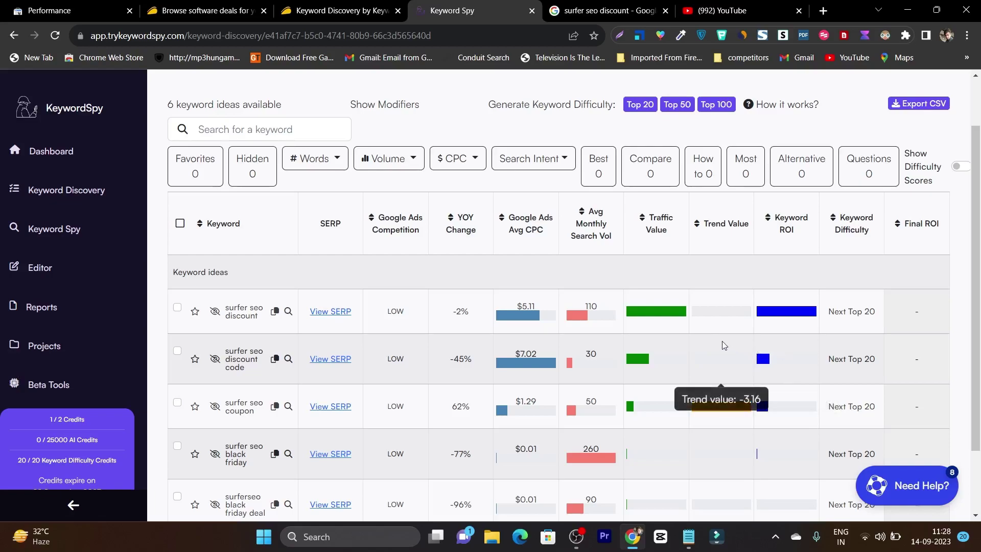
scroll(715, 358, "up", 1)
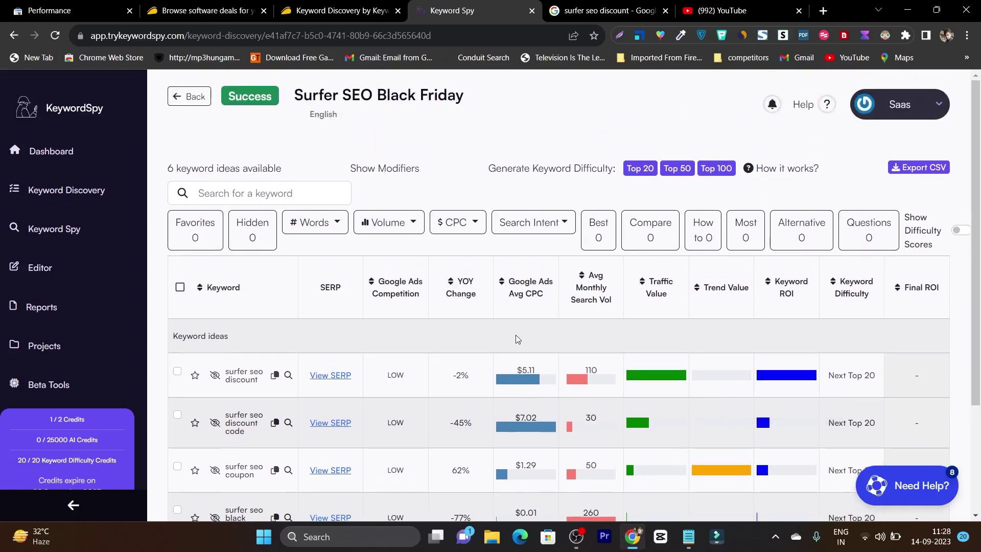
scroll(516, 335, "down", 1)
scroll(314, 401, "down", 2)
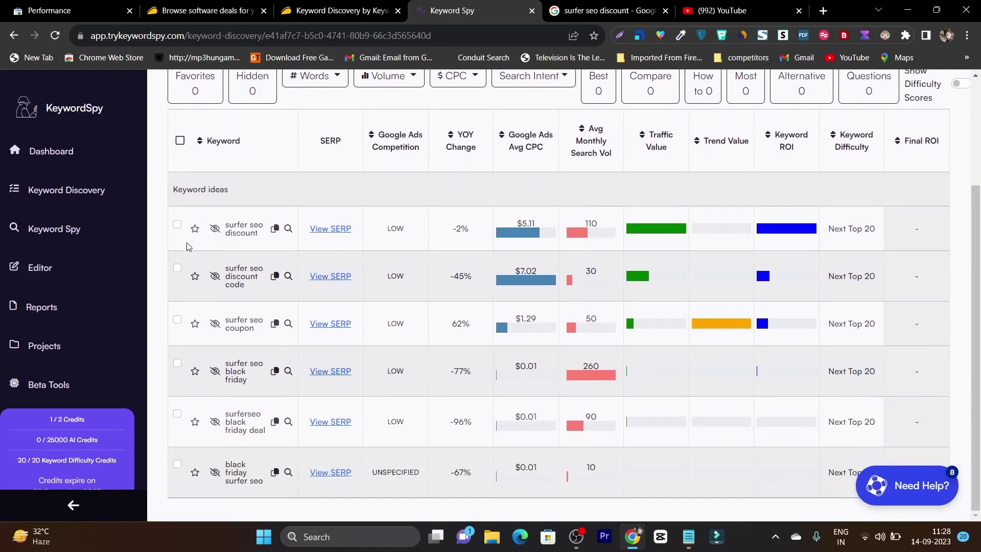
Select only the 'surfer seo discount code' keyword, leaving 'surfer seo discount' unchecked.
left_click(177, 225)
left_click(177, 268)
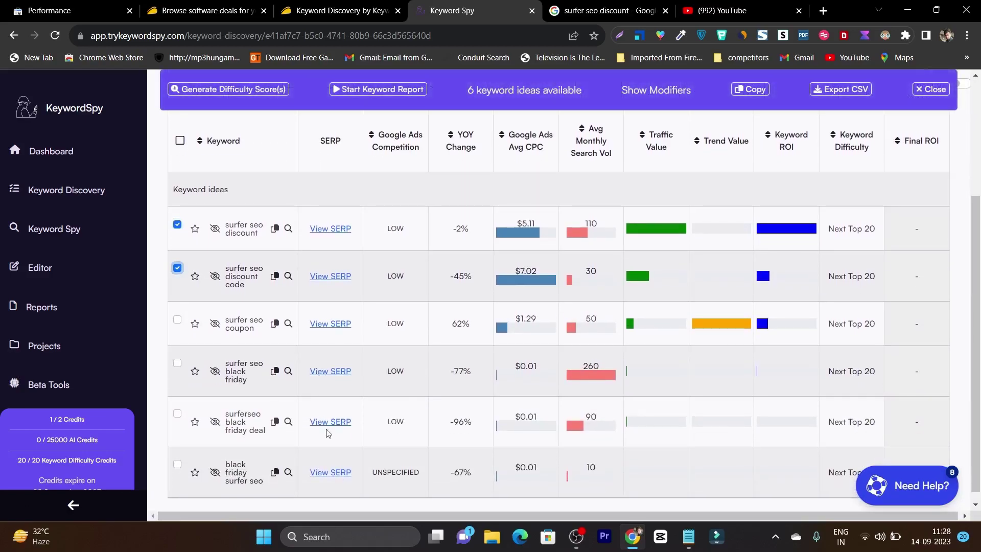
scroll(613, 381, "up", 3)
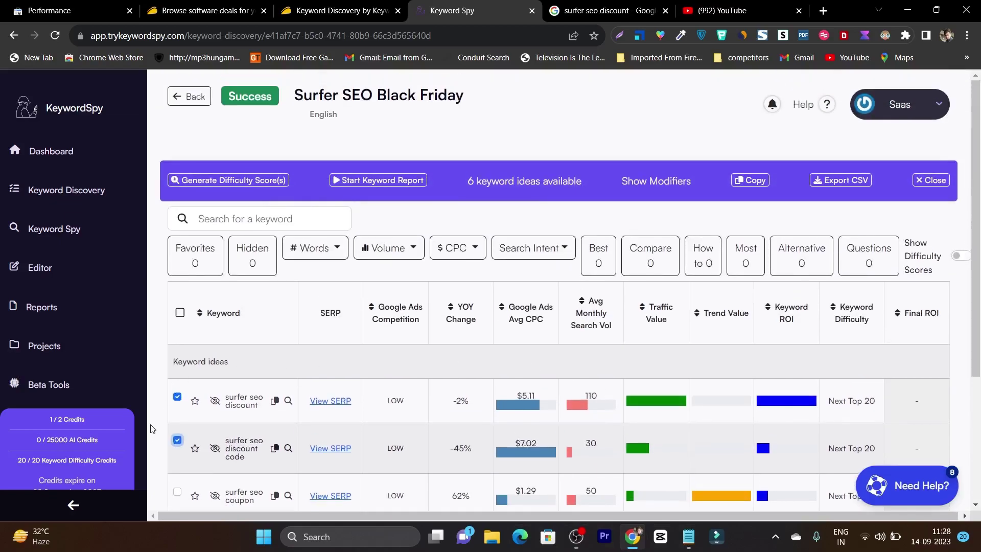
left_click(175, 400)
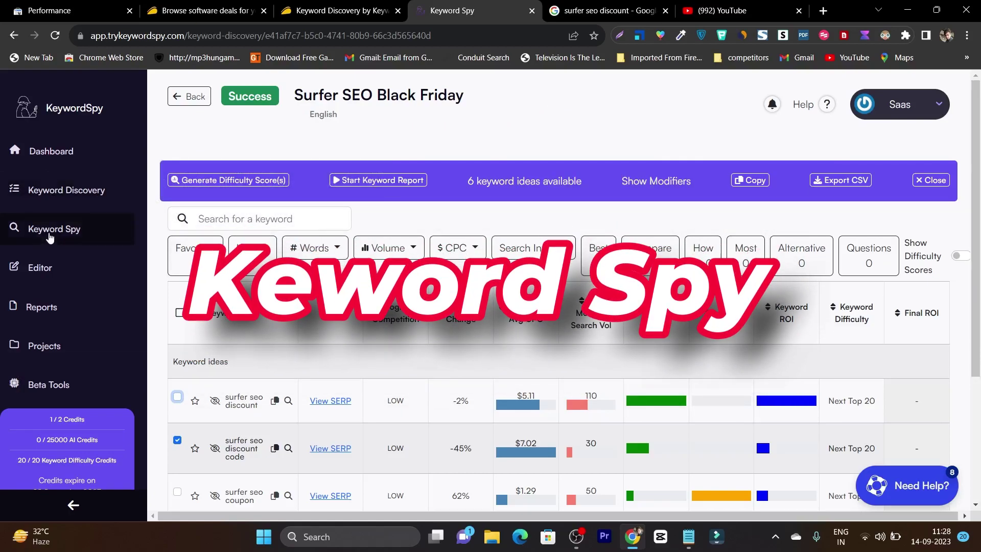
Open the Keyword Spy report form, skip its tour, and focus the keyword field.
left_click(72, 235)
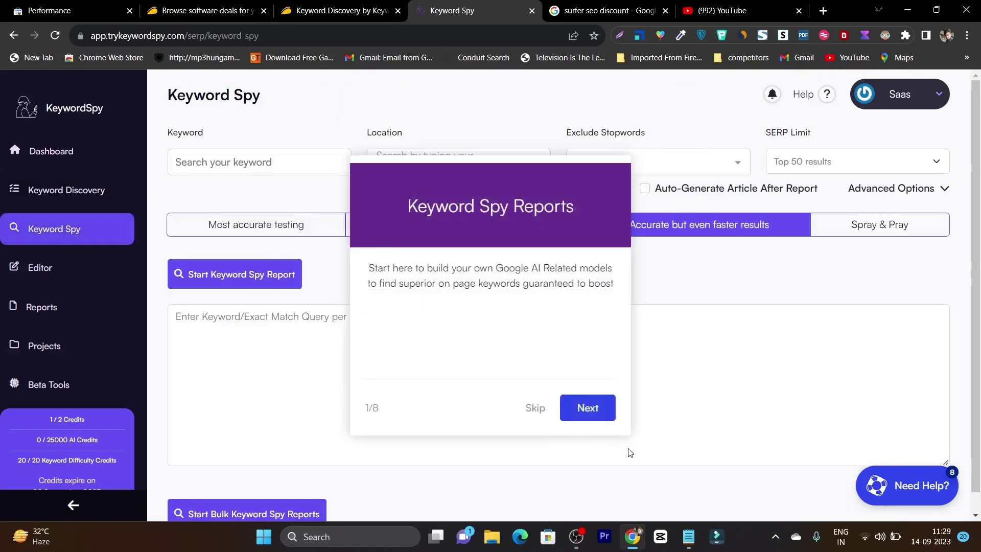
left_click(535, 409)
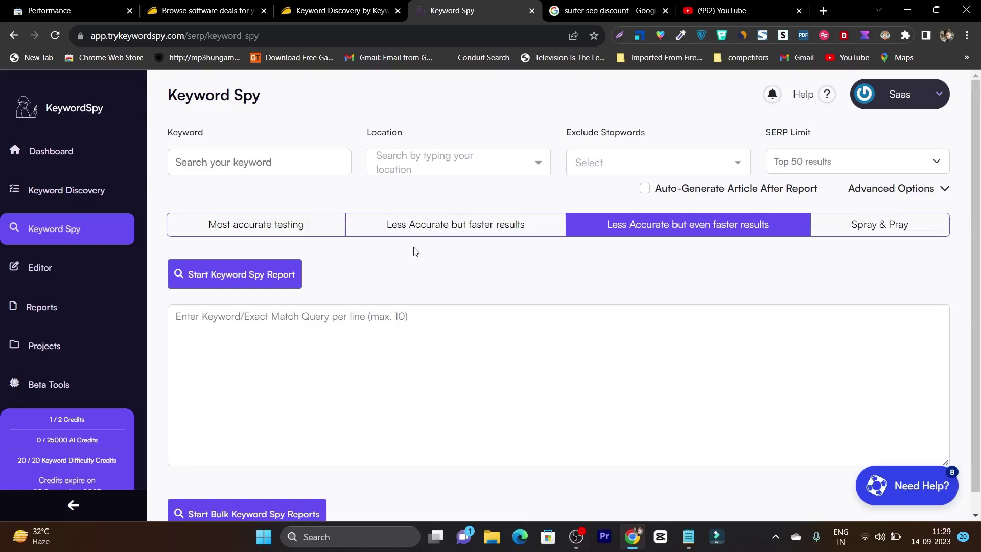
left_click(289, 165)
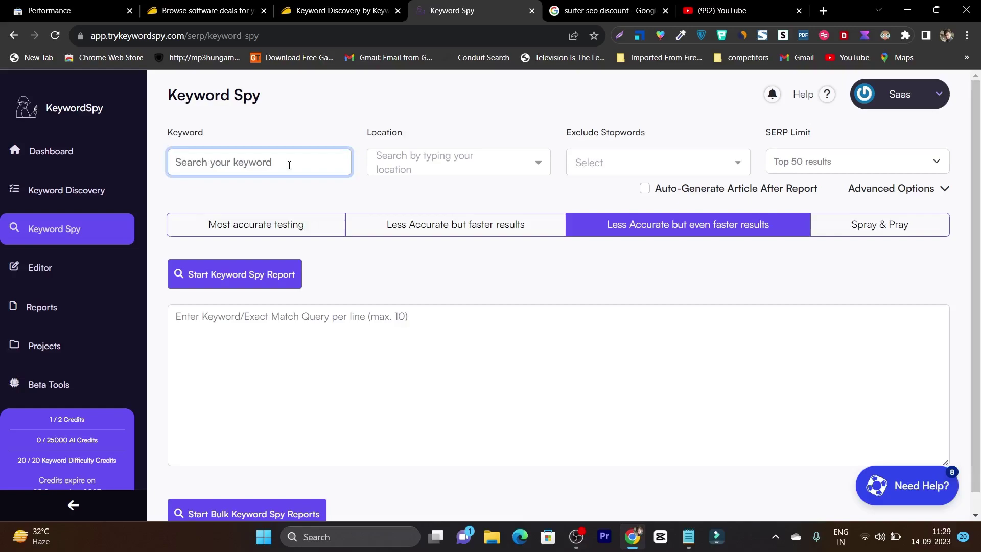
Review the Location, Exclude Stopwords and SERP Limit options, keeping Top 50, then open the Content Editor.
left_click(485, 161)
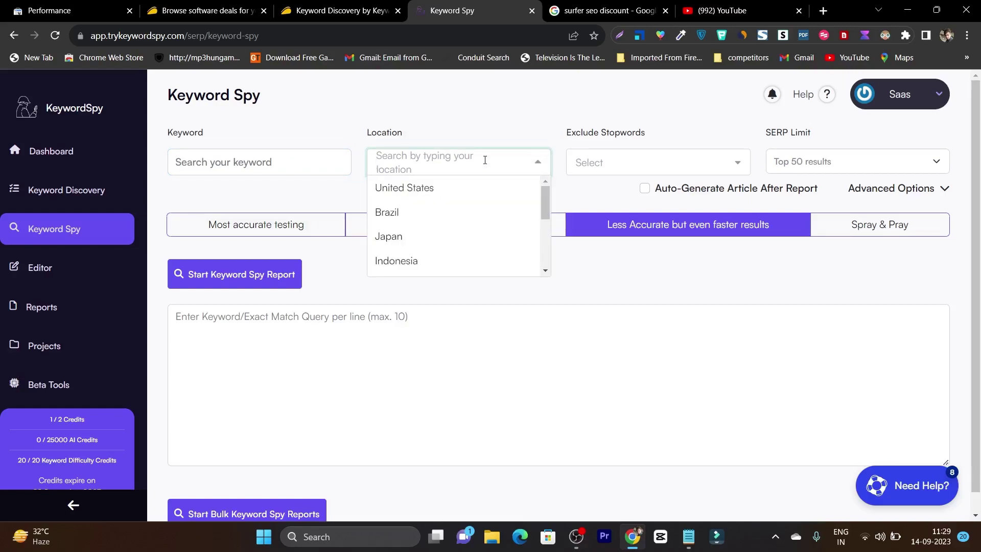
left_click(610, 164)
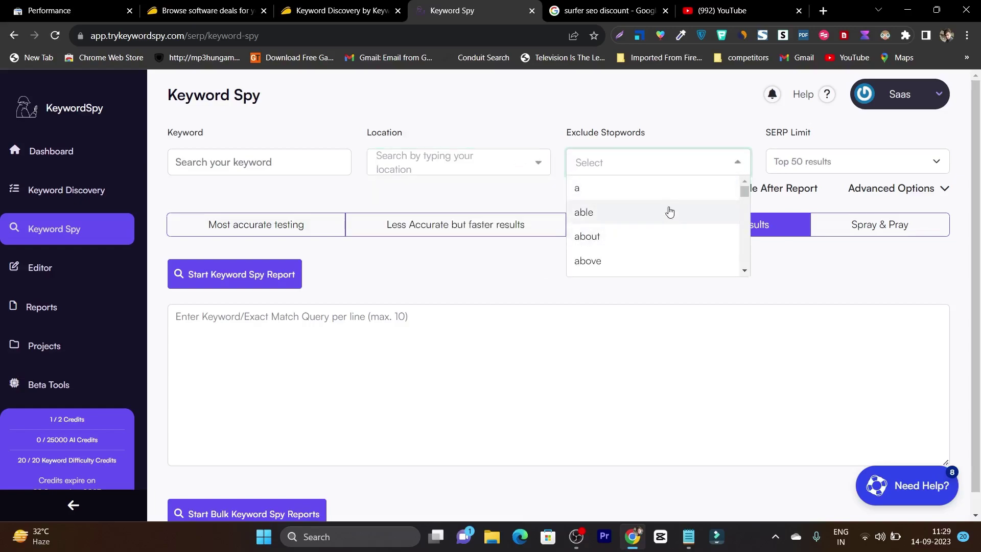
left_click(698, 132)
left_click(831, 169)
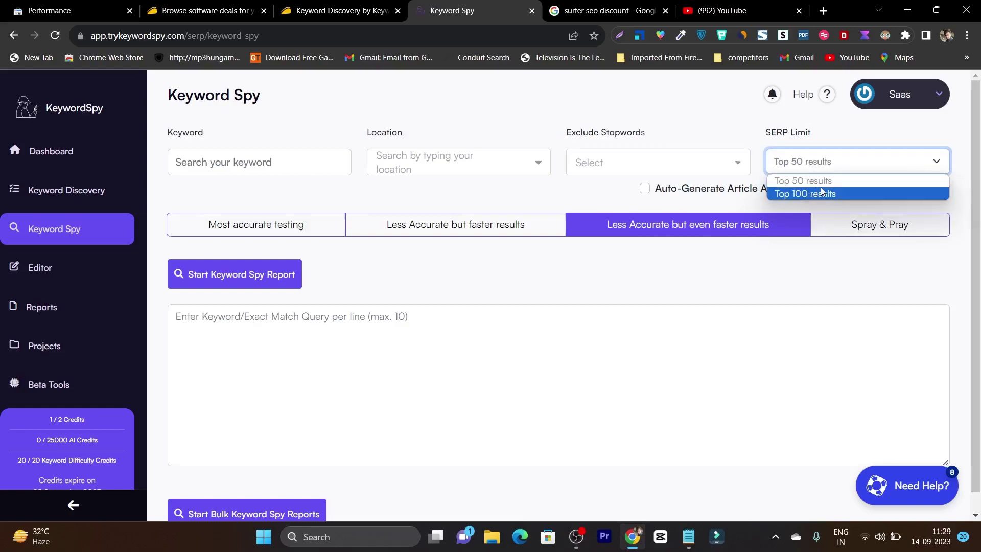
left_click(452, 193)
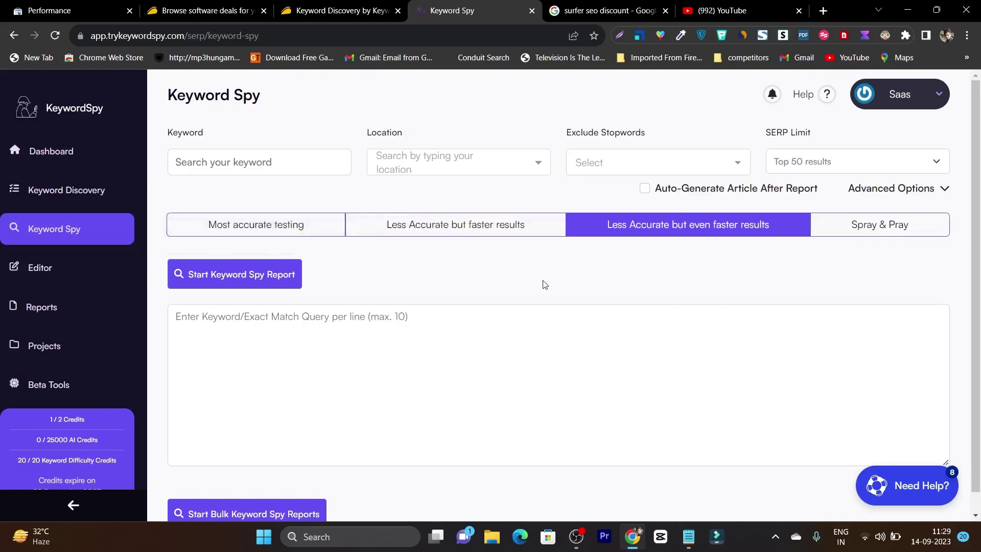
left_click(54, 272)
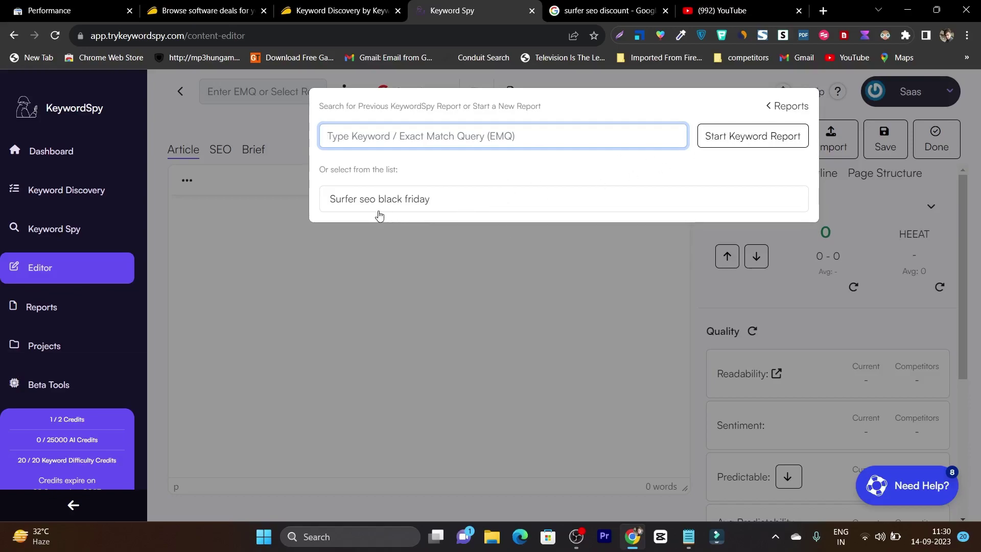
Load the existing 'Surfer seo black friday' report into the Content Editor.
left_click(409, 204)
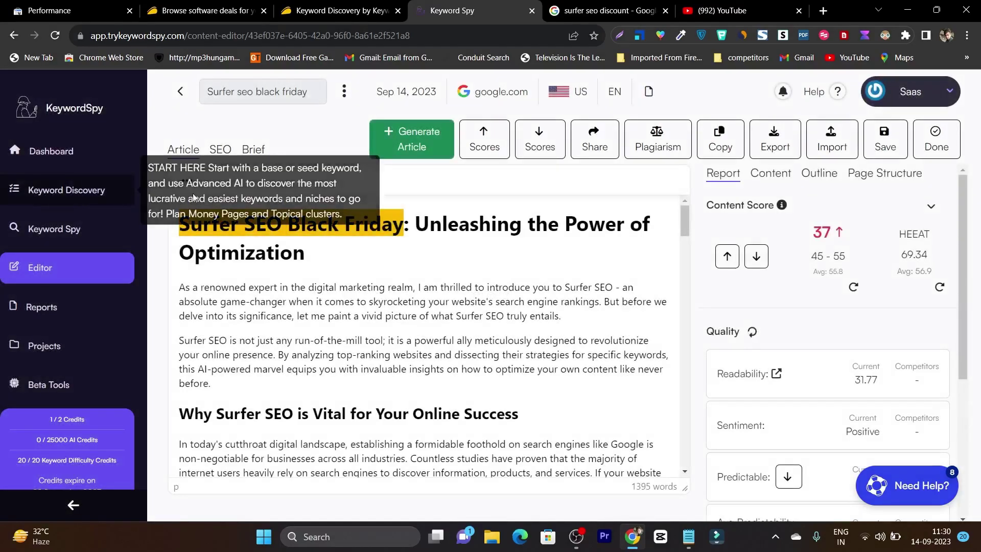
scroll(457, 256, "down", 1)
scroll(457, 255, "down", 2)
scroll(450, 342, "up", 3)
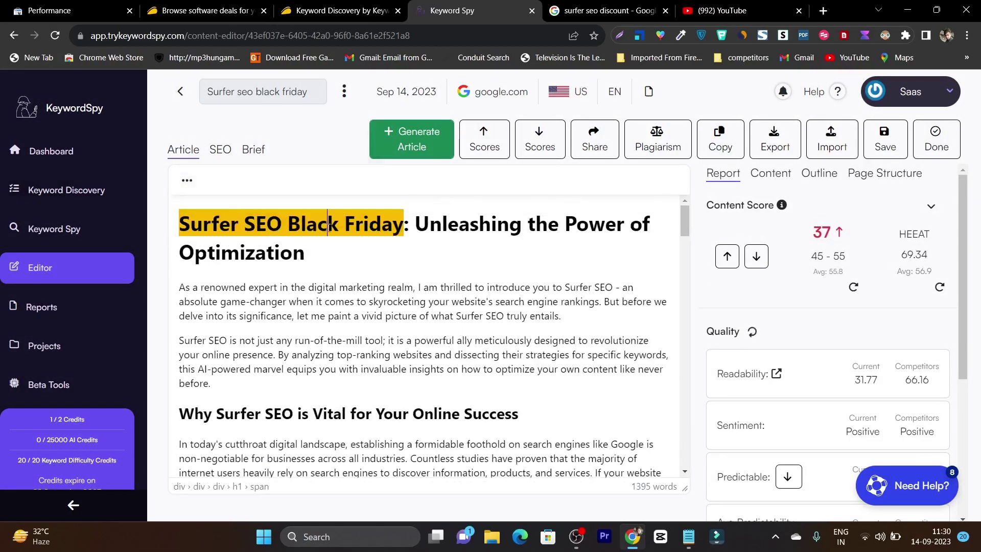
scroll(532, 306, "down", 7)
scroll(532, 305, "down", 3)
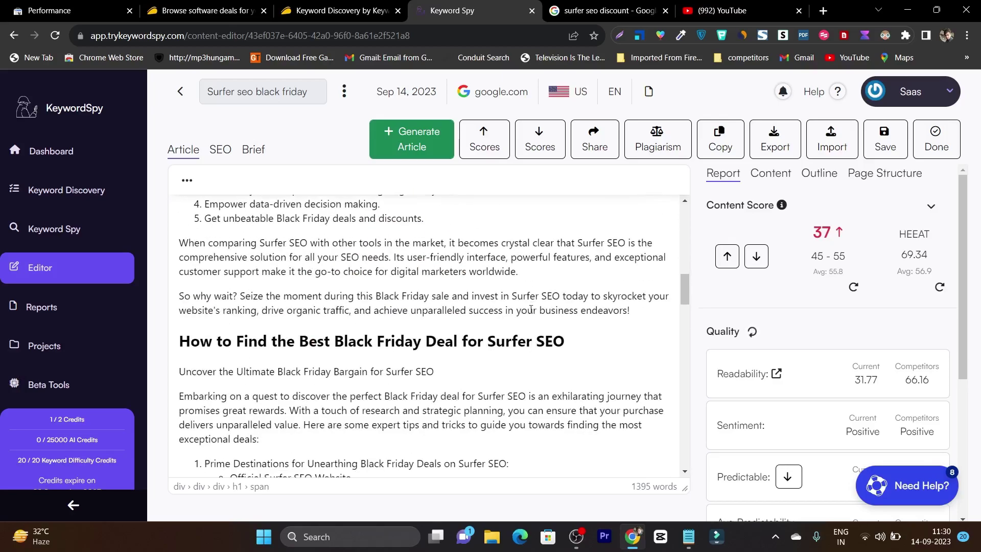
scroll(305, 276, "up", 10)
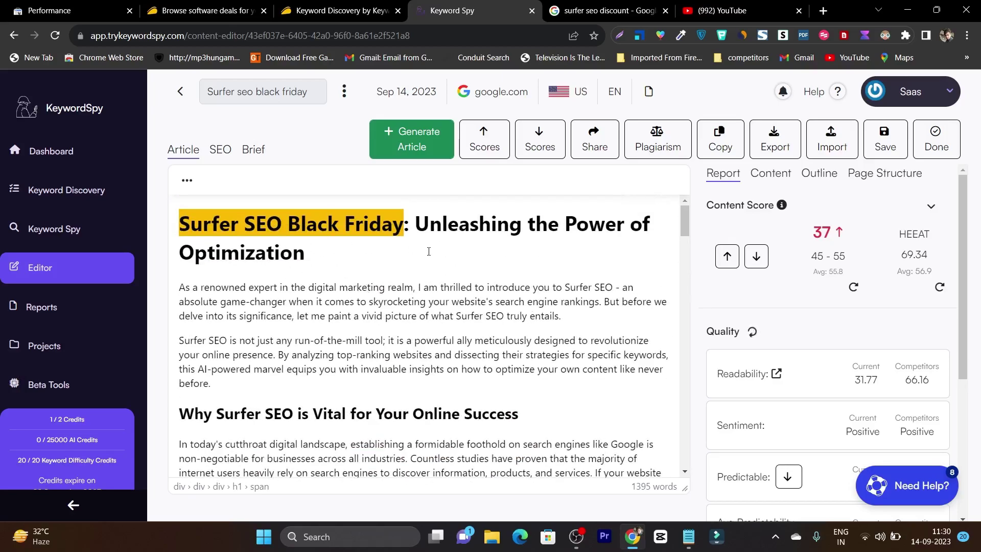
scroll(548, 317, "down", 8)
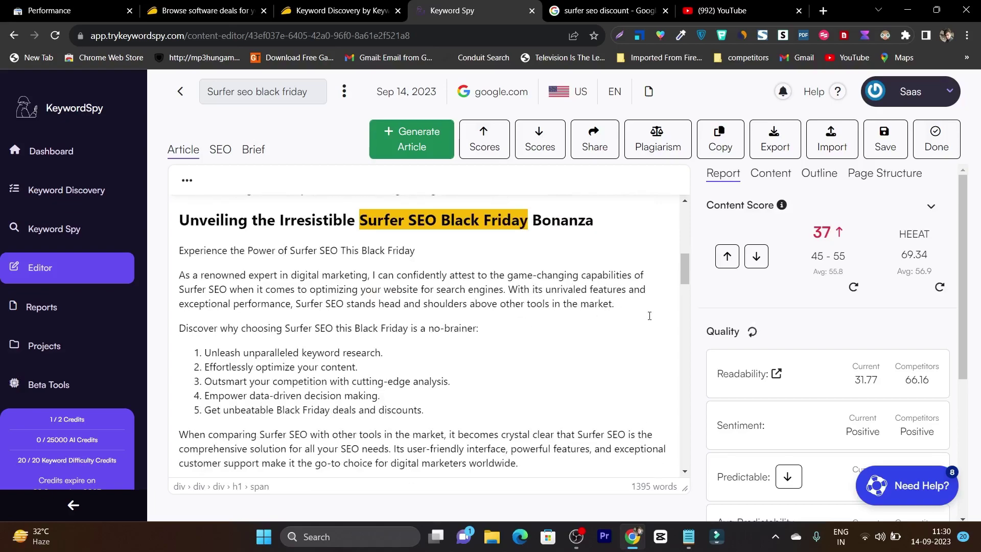
scroll(649, 315, "up", 5)
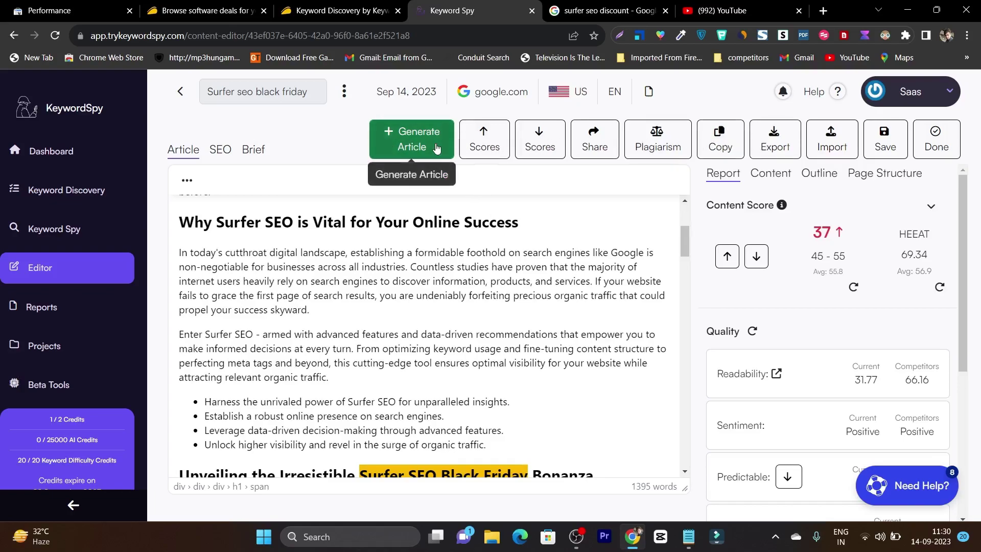
left_click(498, 146)
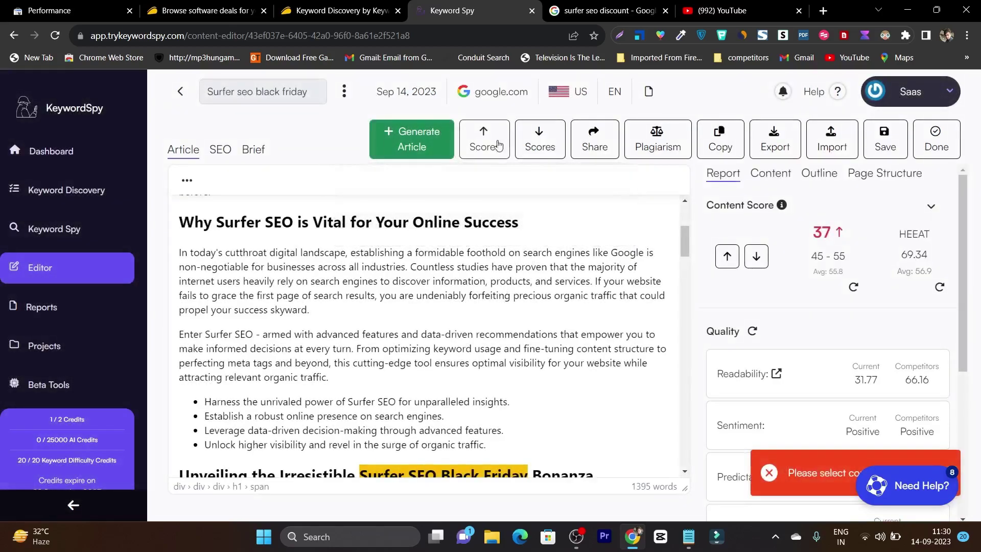